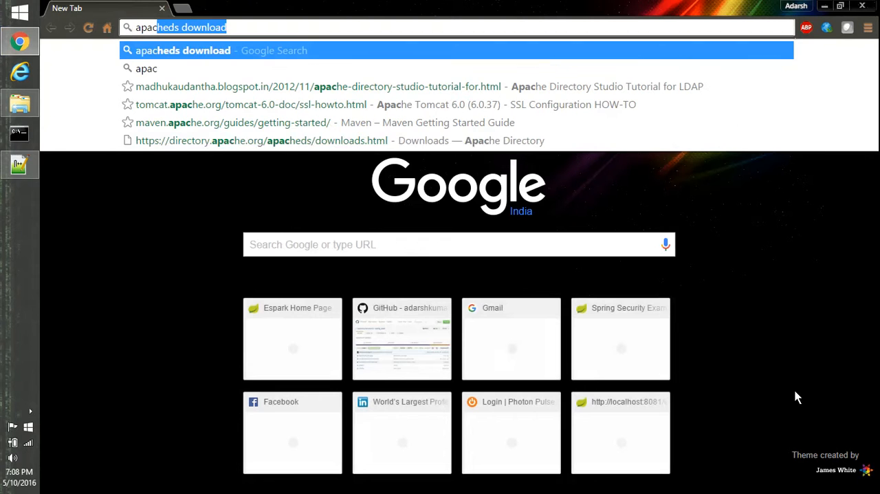
Search the web for "apacheds download" and open the ApacheDS download page for the Windows installer.
key("Right")
key("Return")
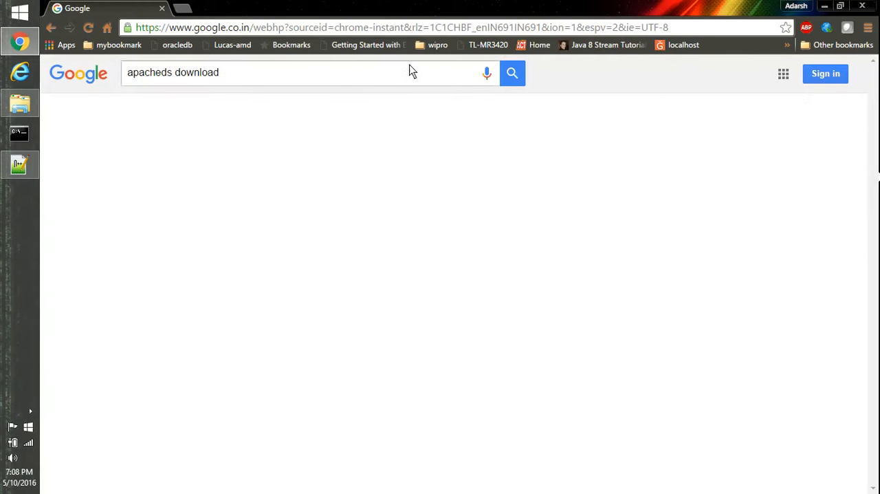
left_click(195, 176)
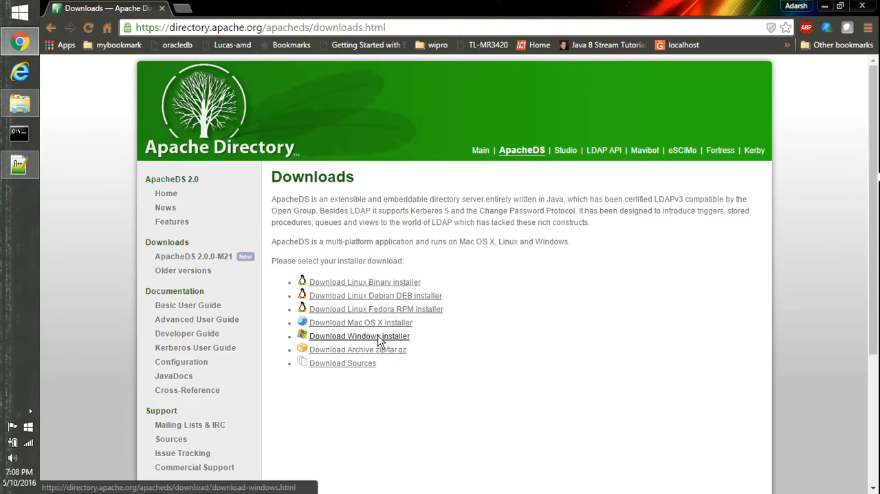
left_click(381, 337)
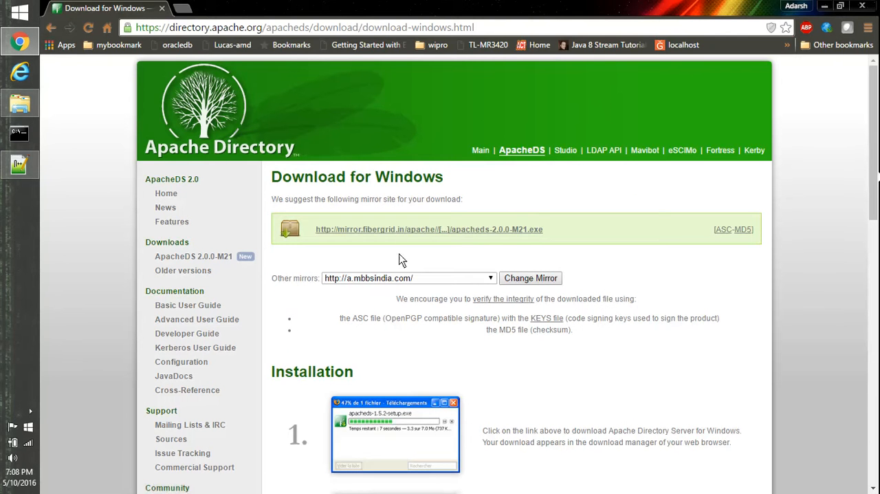
left_click(401, 231)
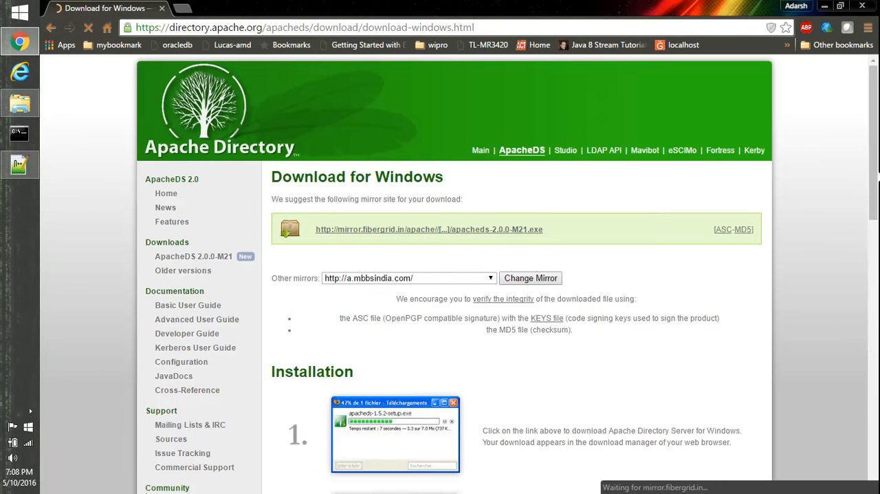
left_click(168, 474)
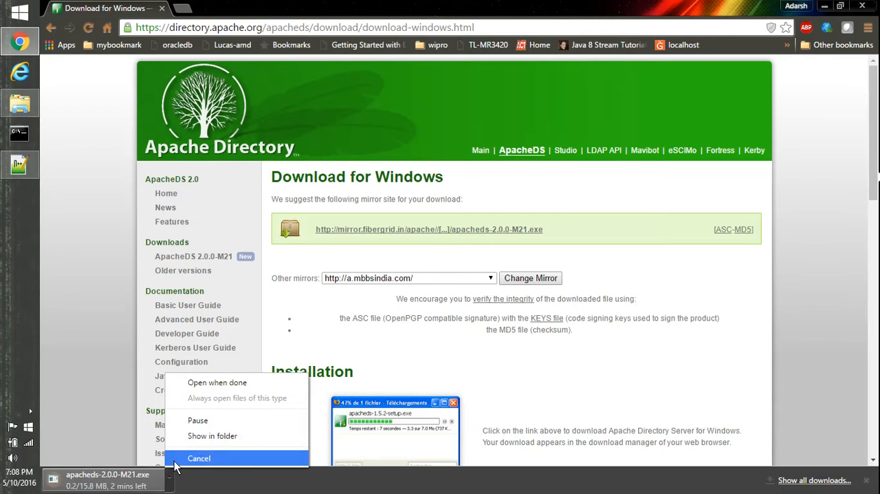
left_click(199, 458)
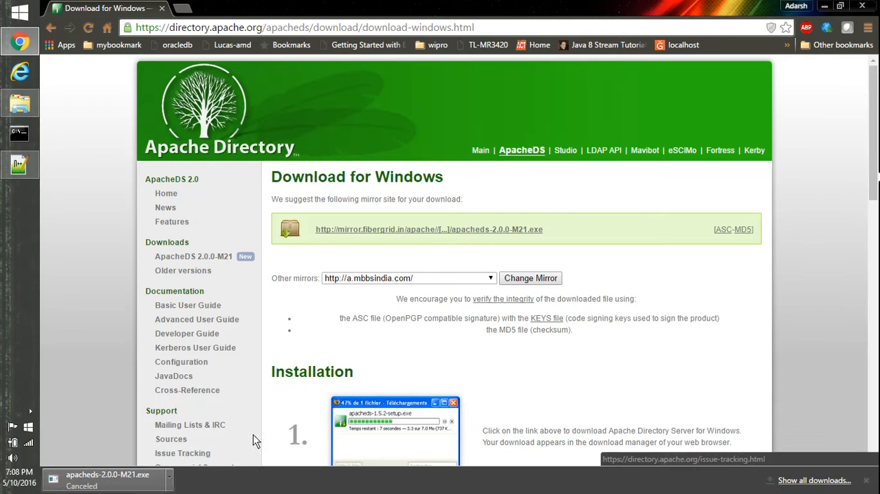
Switch to File Explorer and extract the ApacheDirectoryStudio-2.0.0 ZIP file directly into the espark_github folder.
left_click(29, 100)
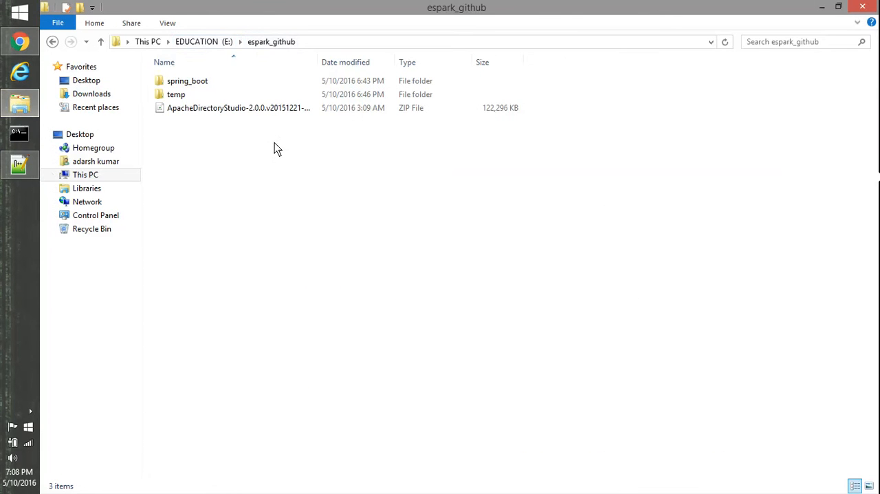
right_click(243, 112)
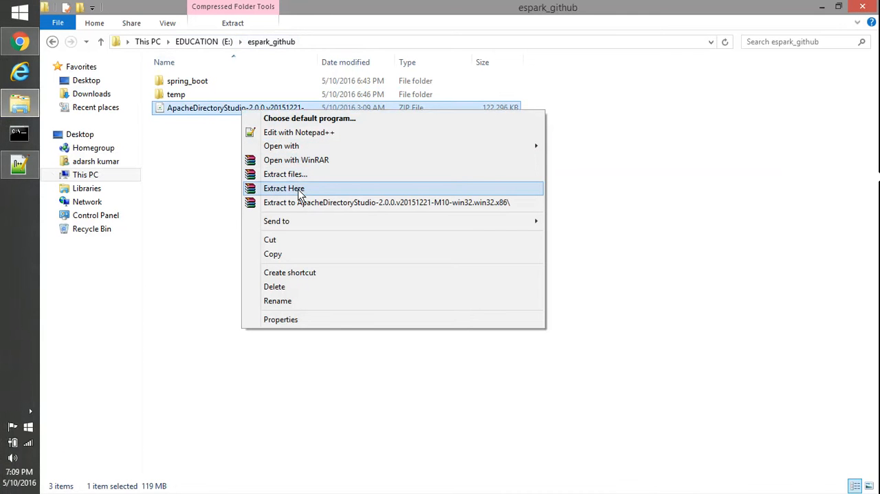
left_click(298, 192)
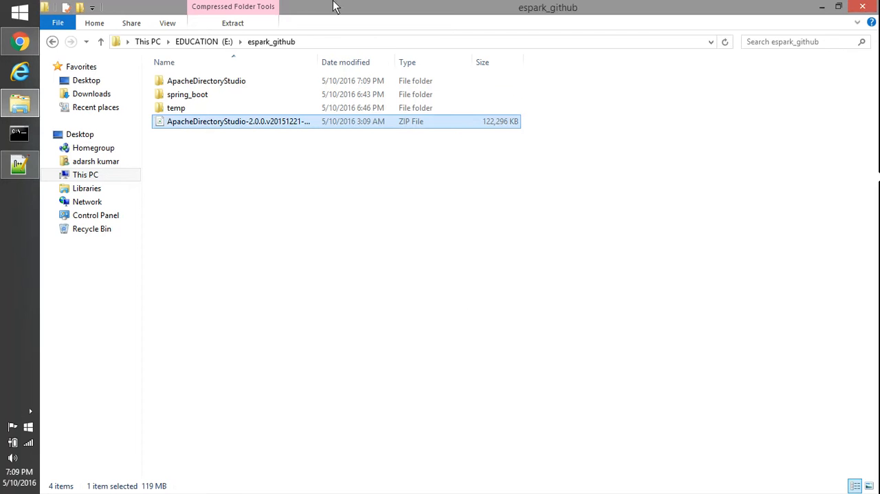
Open the extracted ApacheDirectoryStudio folder and run the ApacheDirectoryStudio application as administrator.
double_click(249, 81)
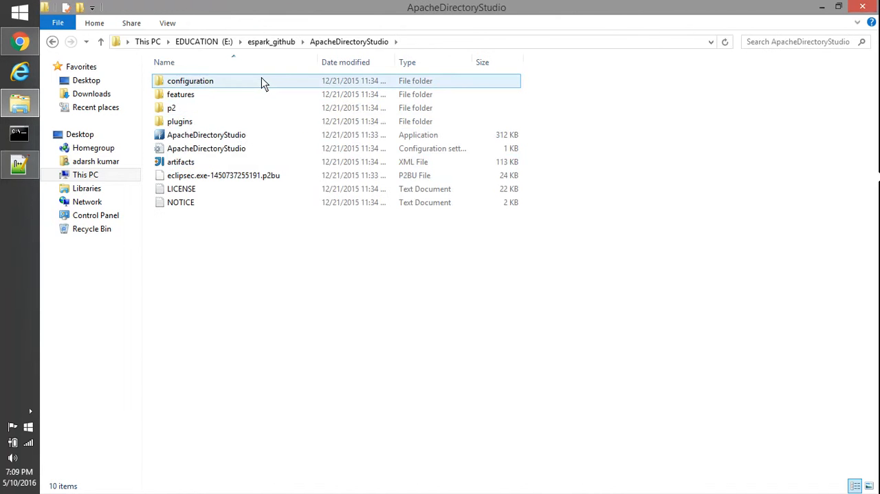
left_click(183, 136)
right_click(182, 137)
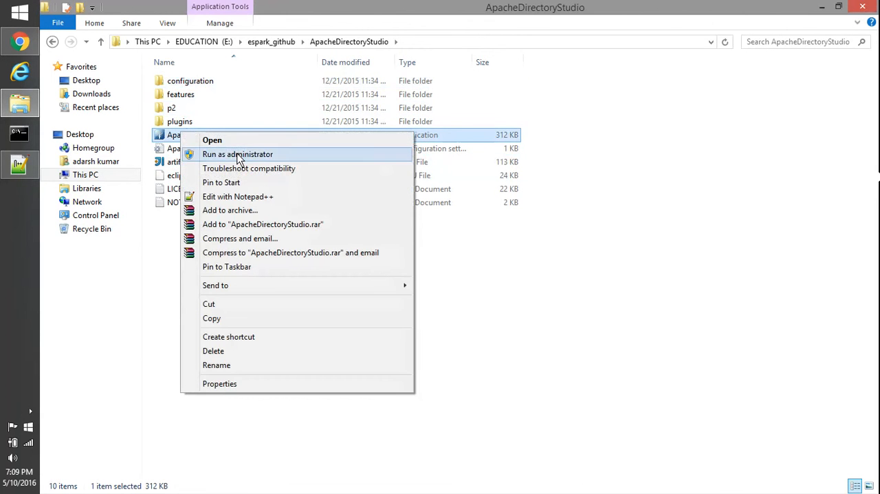
left_click(443, 352)
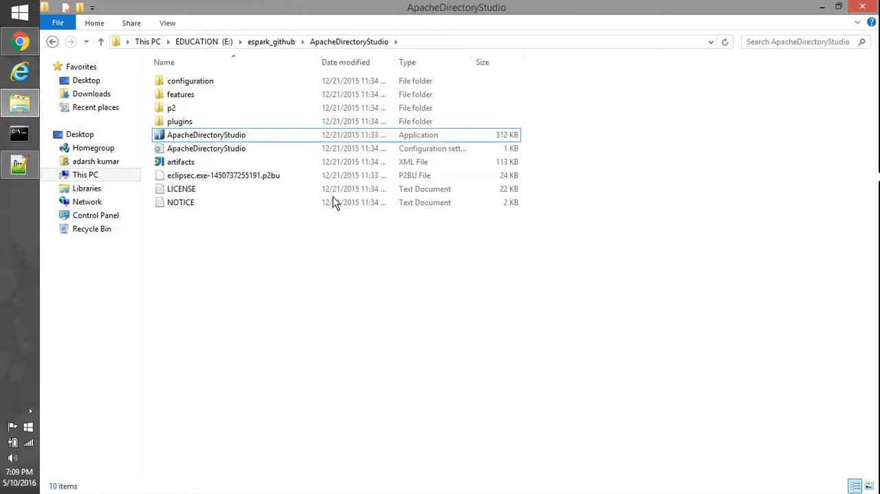
left_click(233, 136)
right_click(234, 137)
left_click(290, 156)
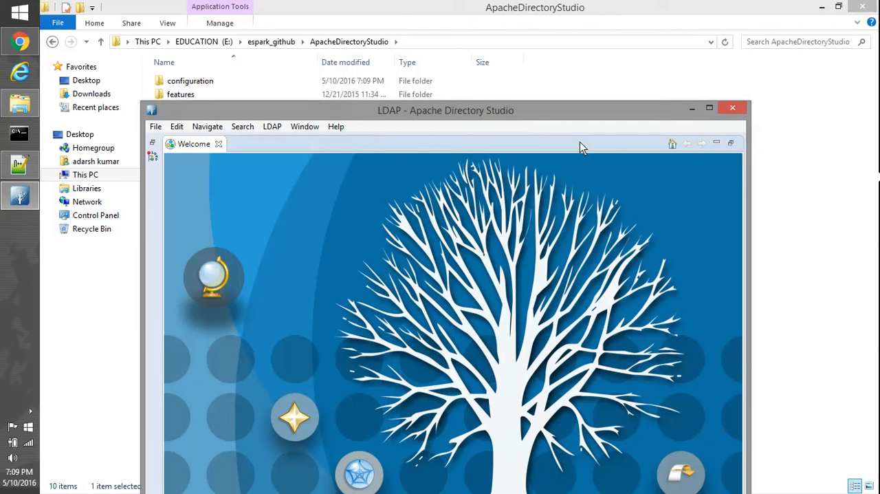
Maximize the Apache Directory Studio window and close its Welcome page.
left_click(709, 108)
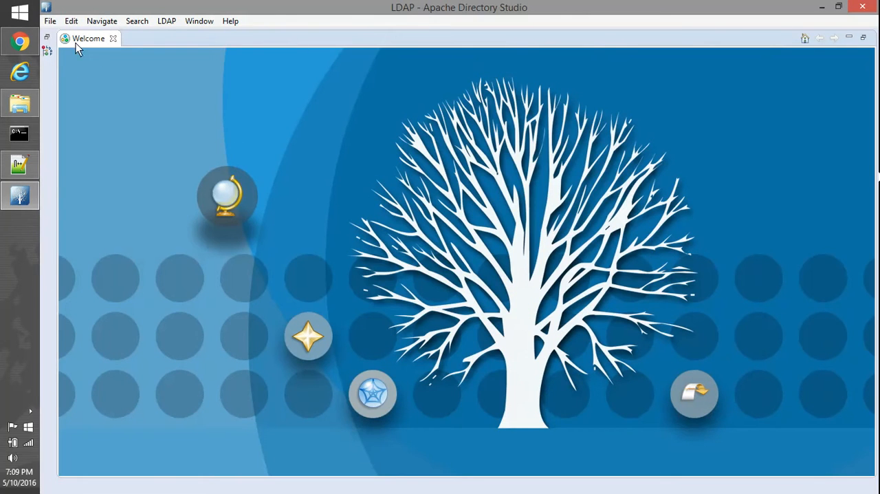
left_click(112, 39)
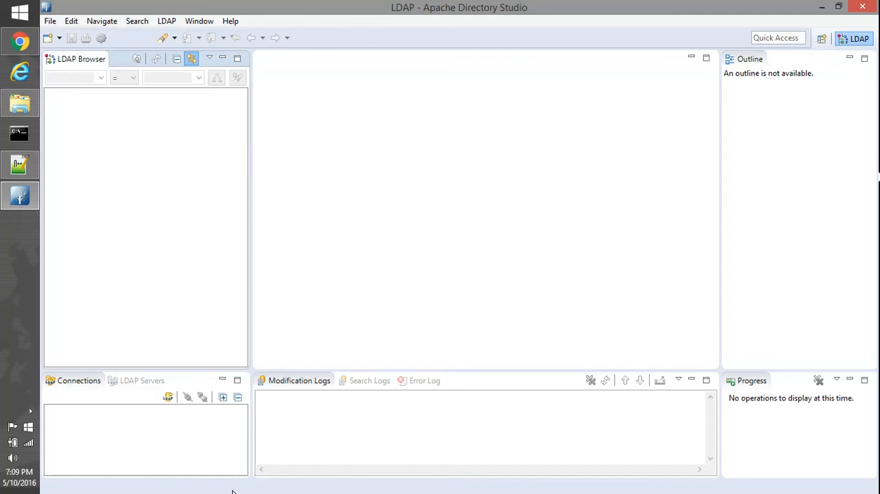
right_click(185, 430)
left_click(242, 263)
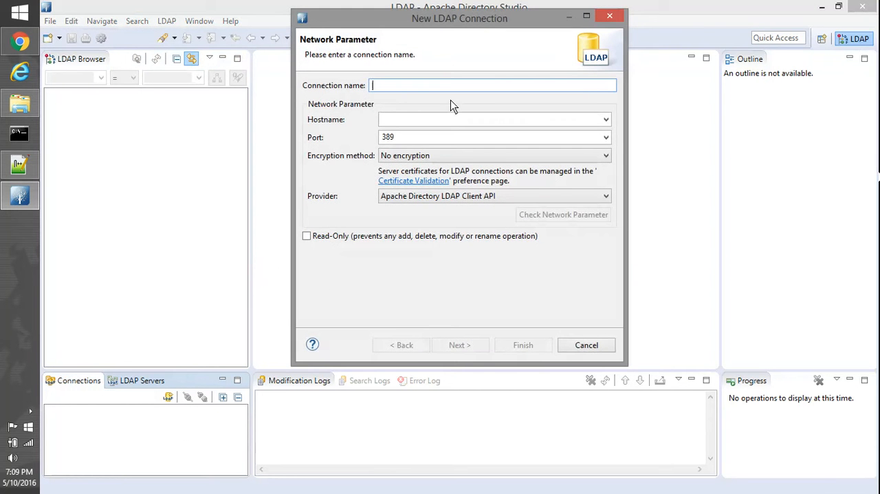
type("loca")
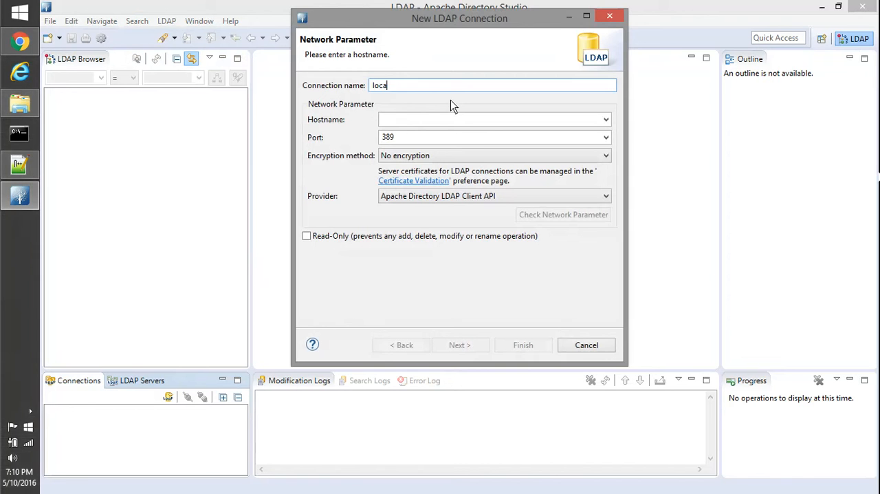
type("lhost")
left_click(609, 16)
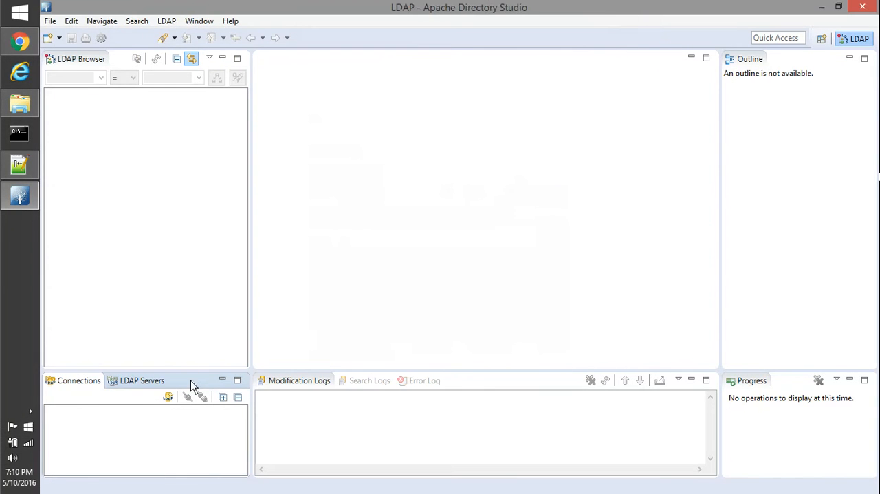
Create a new LDAP server of type ApacheDS 2.0.0.
left_click(158, 383)
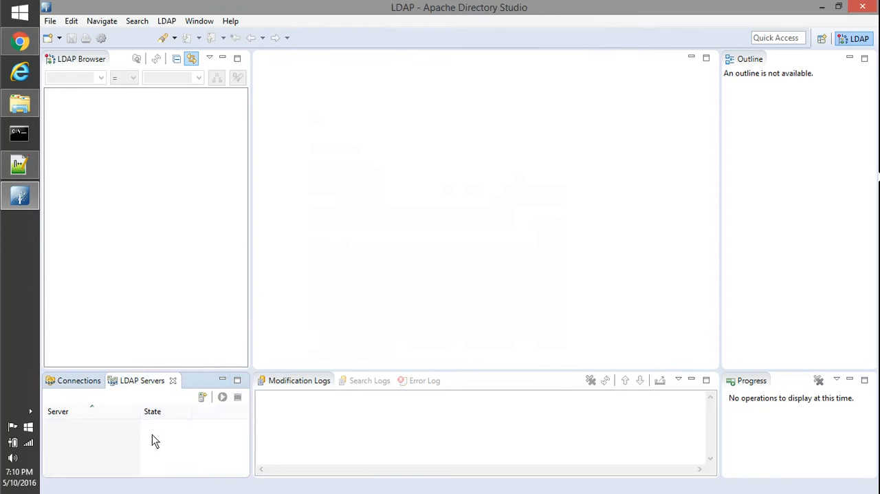
right_click(152, 434)
mouse_move(229, 325)
left_click(340, 328)
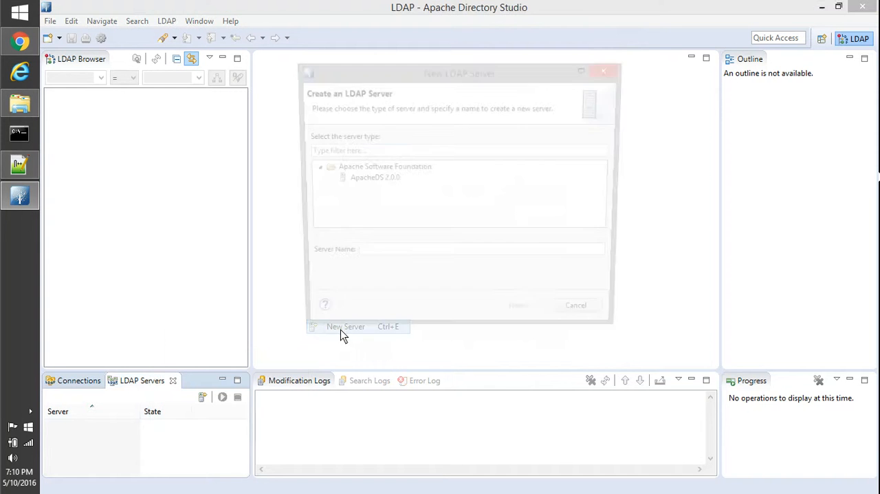
left_click(385, 179)
left_click(520, 326)
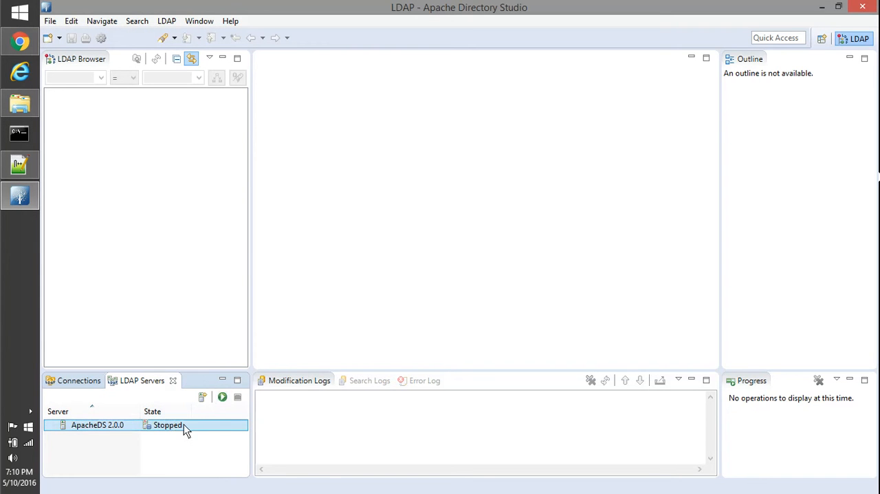
Start the ApacheDS 2.0.0 server and allow it through Windows Firewall on private and public networks.
left_click(222, 396)
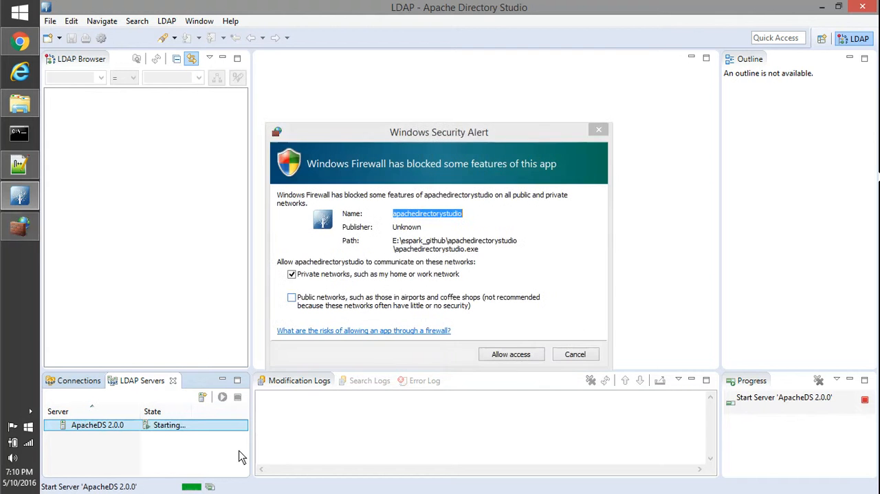
left_click(361, 300)
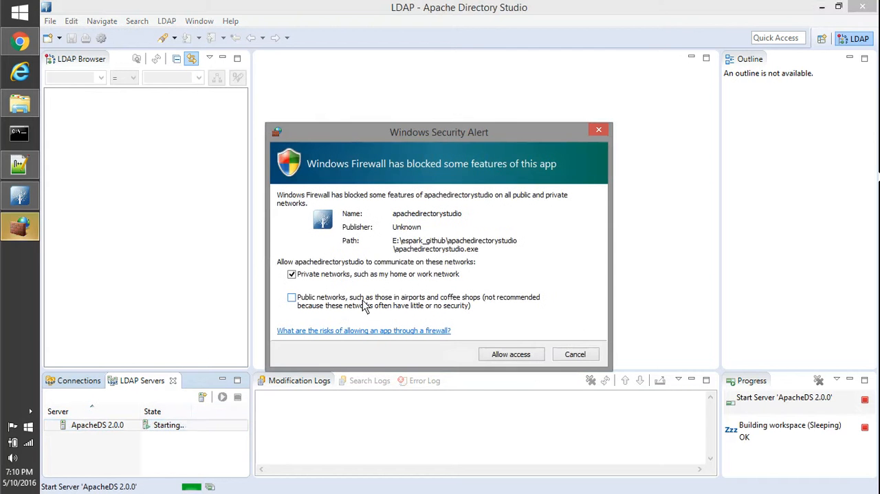
left_click(509, 356)
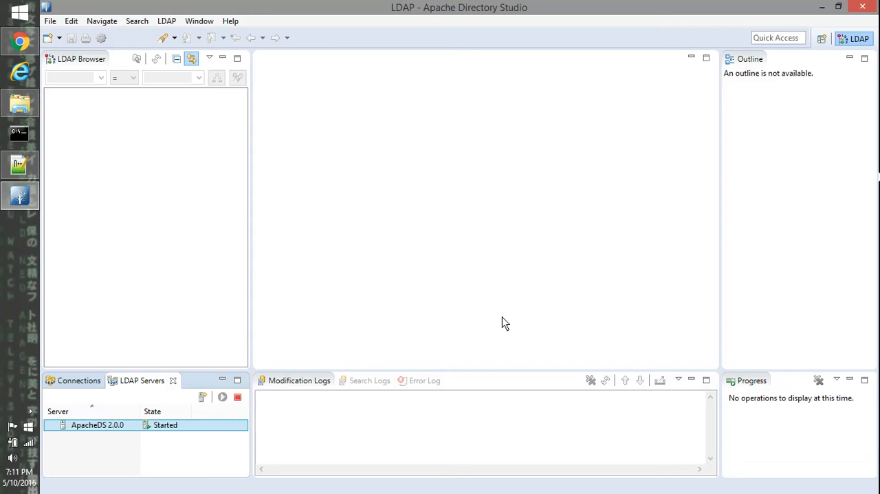
Open the ApacheDS 2.0.0 server configuration and add a partition with the ID espark.
double_click(121, 424)
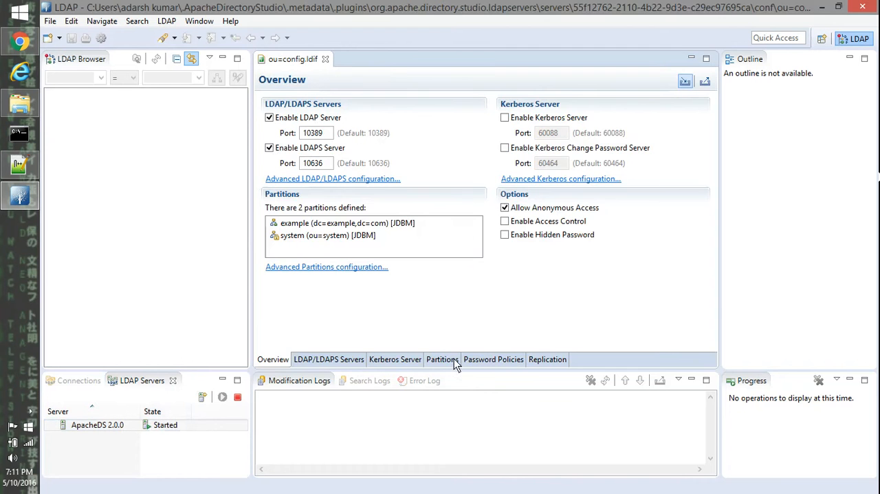
left_click(450, 359)
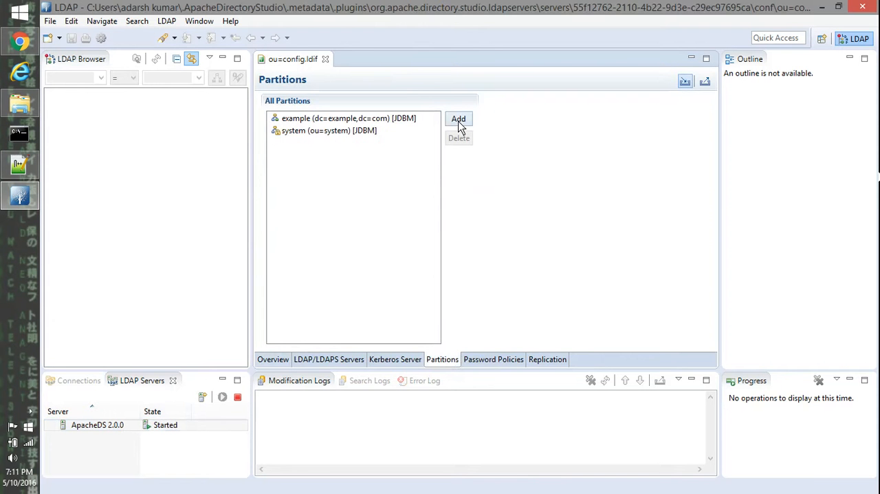
left_click(459, 119)
left_click_drag(610, 151, 455, 148)
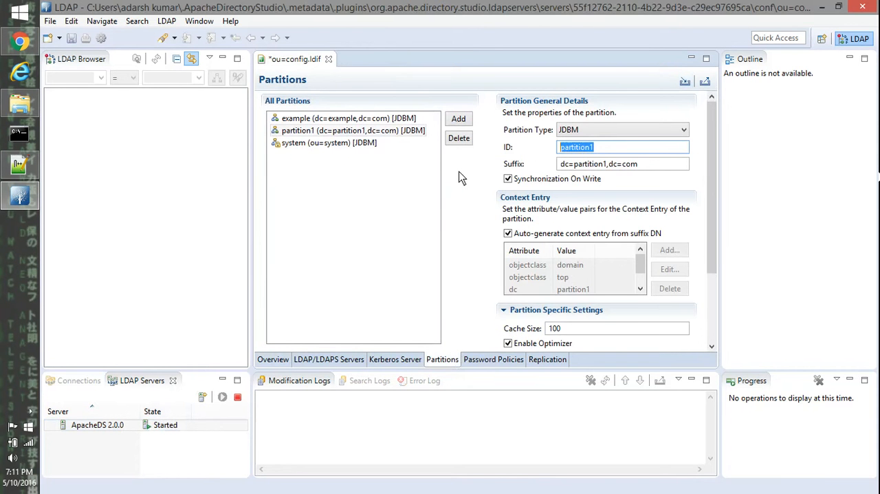
type("espark")
key("Tab")
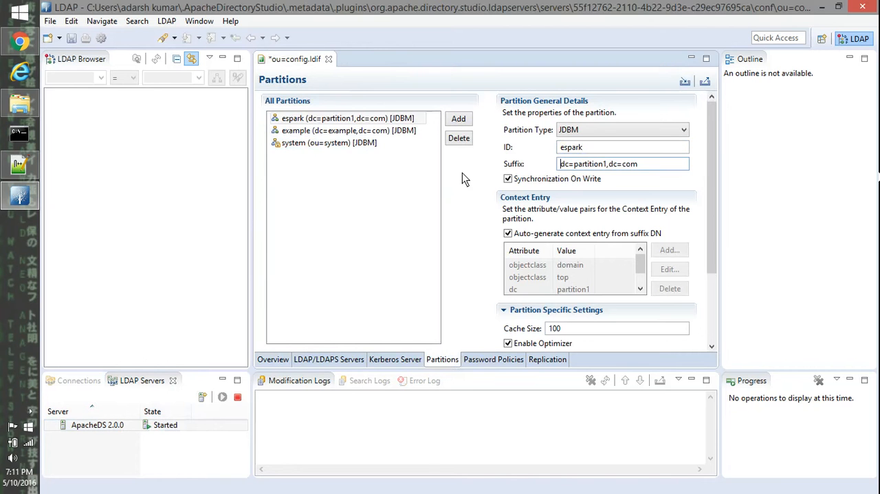
Replace the espark partition's suffix with o=espark.
key("Delete")
key("Delete")
key("Delete")
key("Delete")
key("Delete")
key("Delete")
key("Delete")
key("Delete")
key("Delete")
key("Delete")
key("Delete")
key("Delete")
key("Delete")
key("Delete")
key("Delete")
key("Delete")
key("Delete")
key("Delete")
key("Delete")
key("Delete")
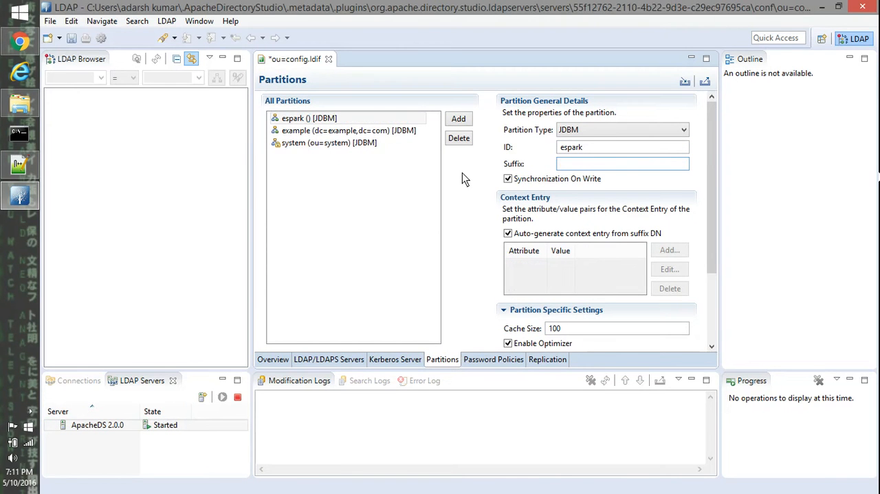
type("o=")
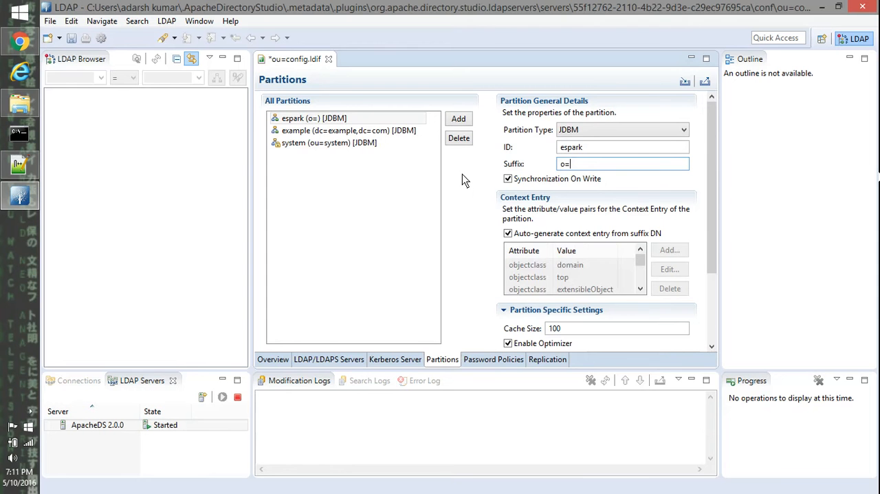
type("espark")
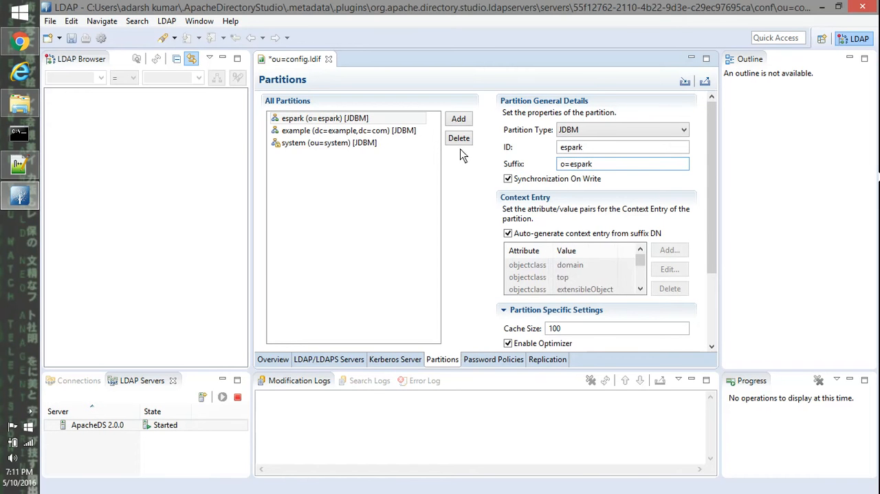
Set the espark partition's cache size to 1000 and save the server configuration.
left_click(594, 330)
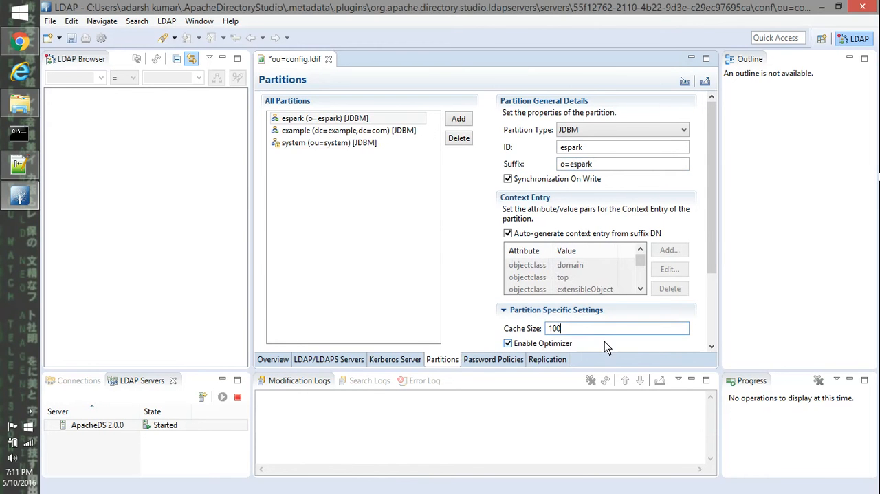
type("0")
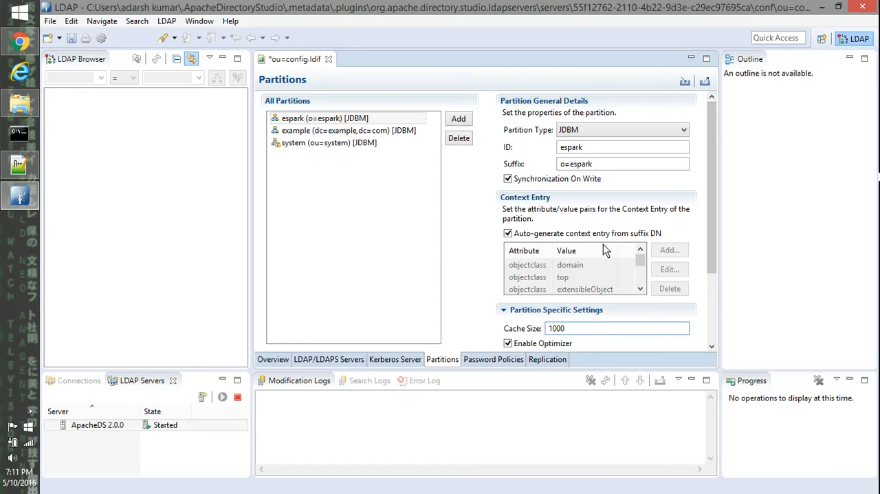
key("ctrl+s")
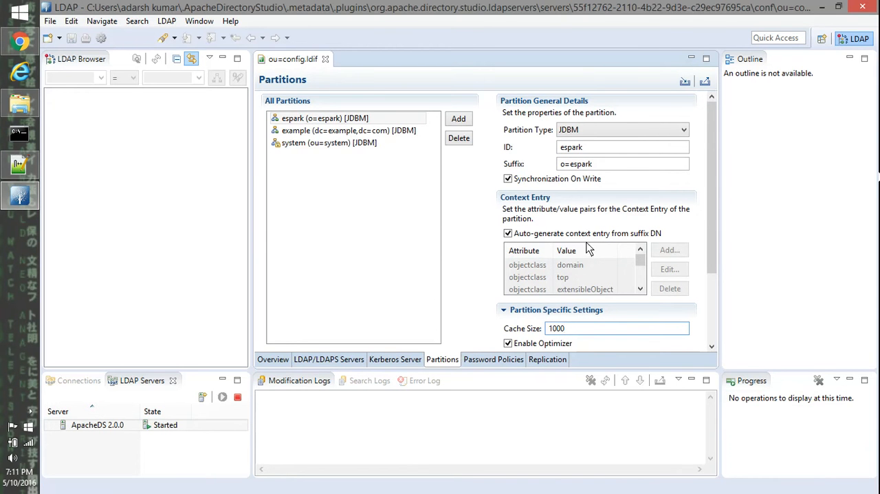
Add another partition with default settings to the server configuration and restart the ApacheDS 2.0.0 server.
left_click(466, 124)
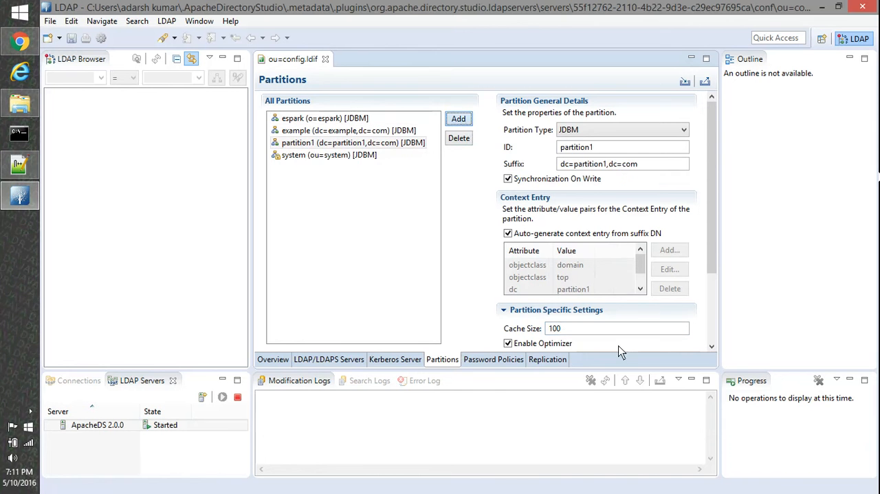
left_click(165, 433)
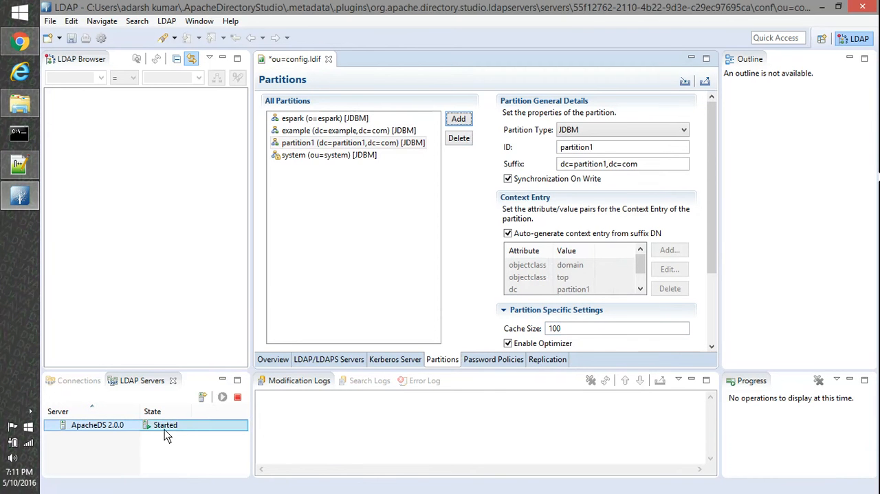
right_click(166, 427)
left_click(199, 319)
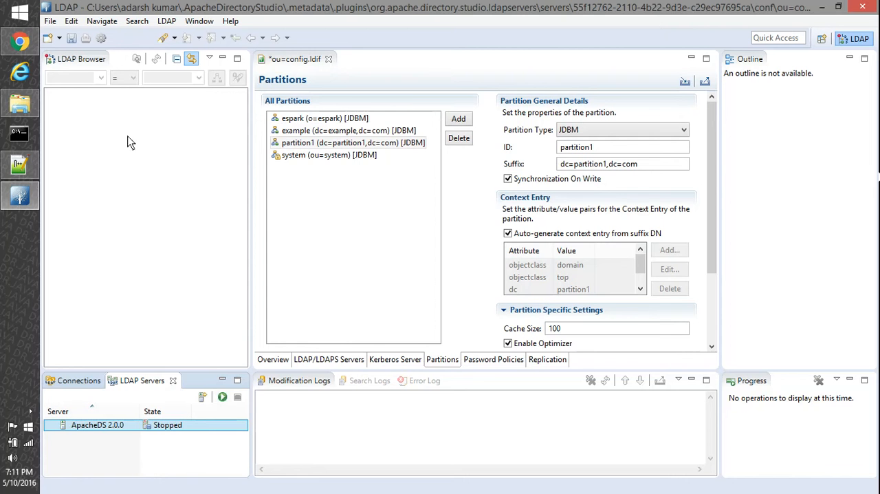
right_click(175, 425)
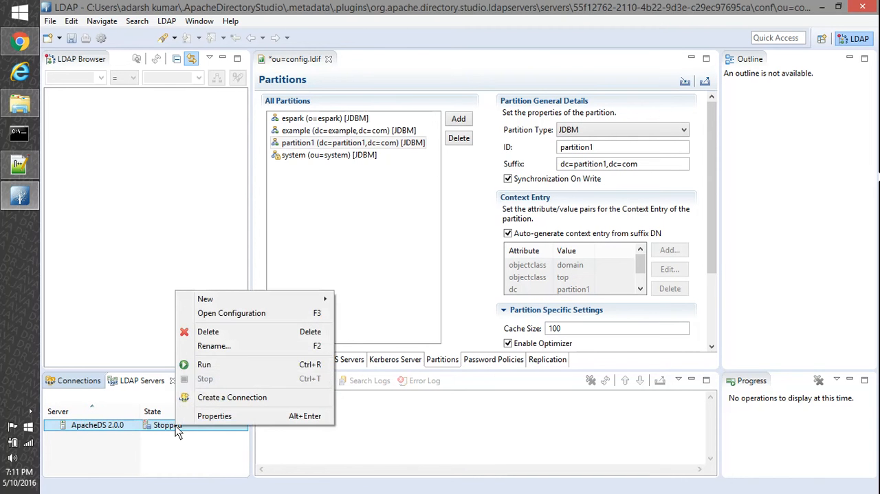
left_click(201, 364)
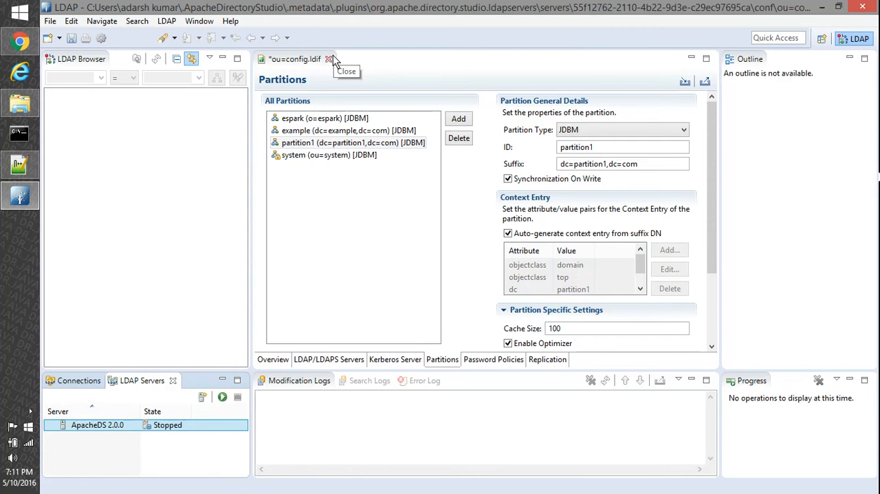
right_click(169, 432)
left_click(191, 366)
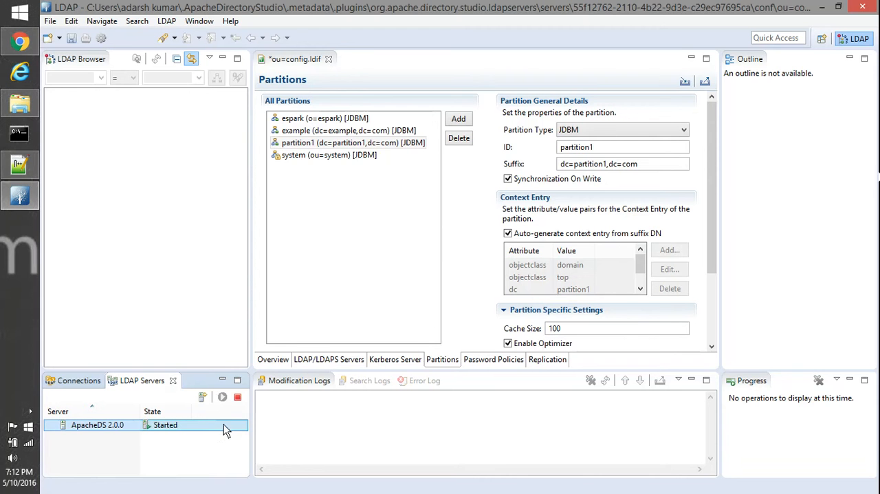
Start a new LDAP connection named localhost, with localhost as hostname and the server's port as port number.
left_click(77, 381)
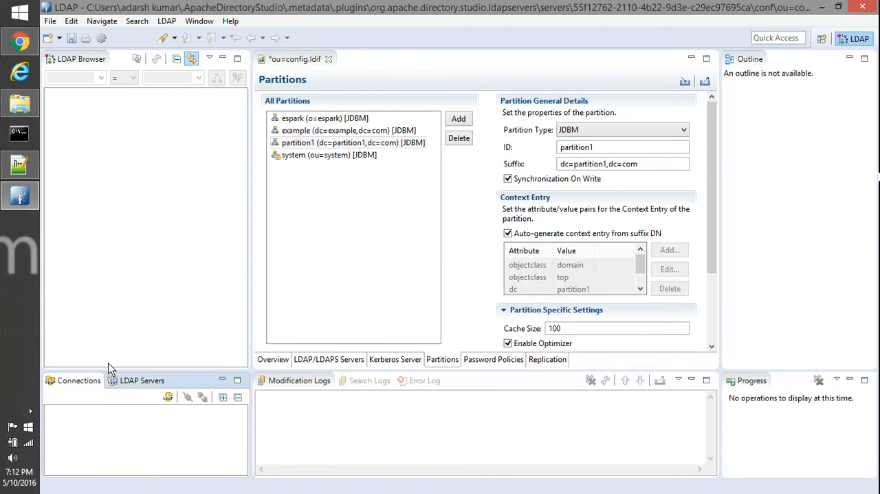
left_click_drag(110, 373, 126, 229)
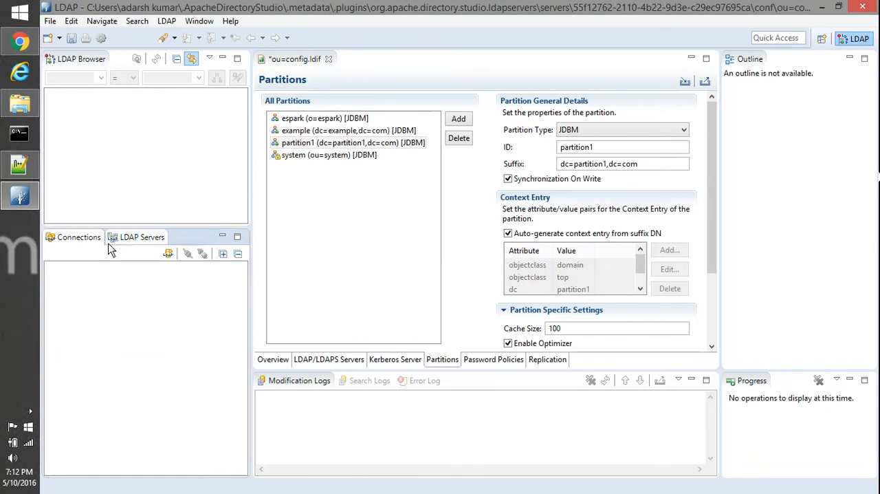
right_click(110, 335)
left_click(163, 167)
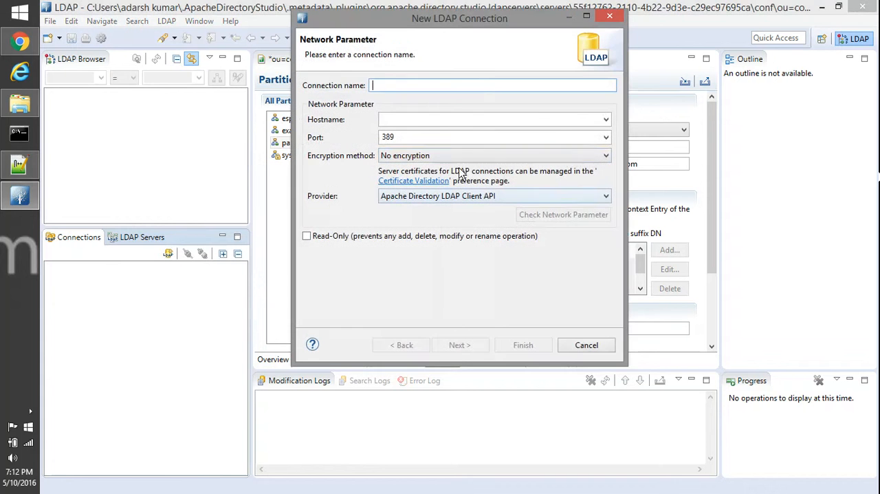
type("localhost")
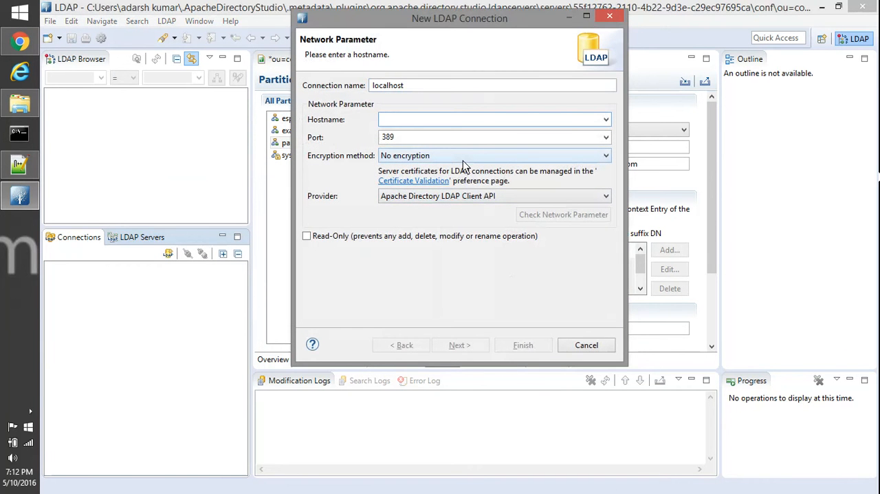
type("localhost")
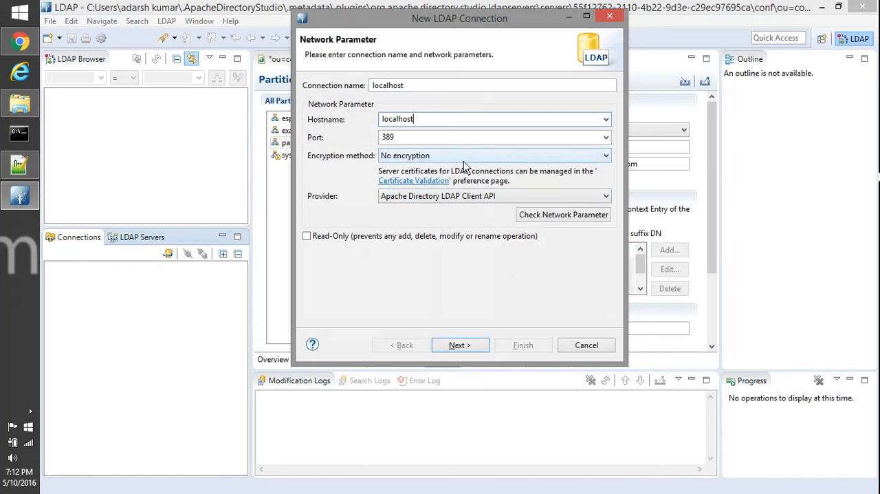
key("Tab")
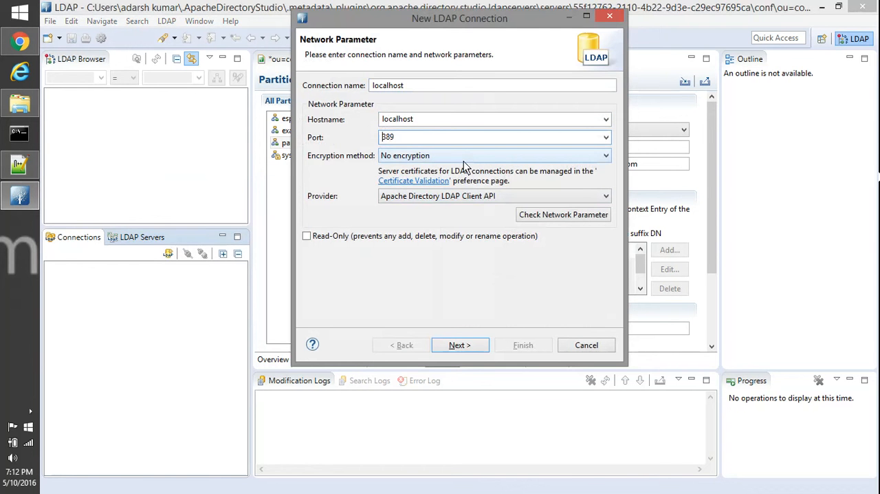
type("10")
left_click(459, 346)
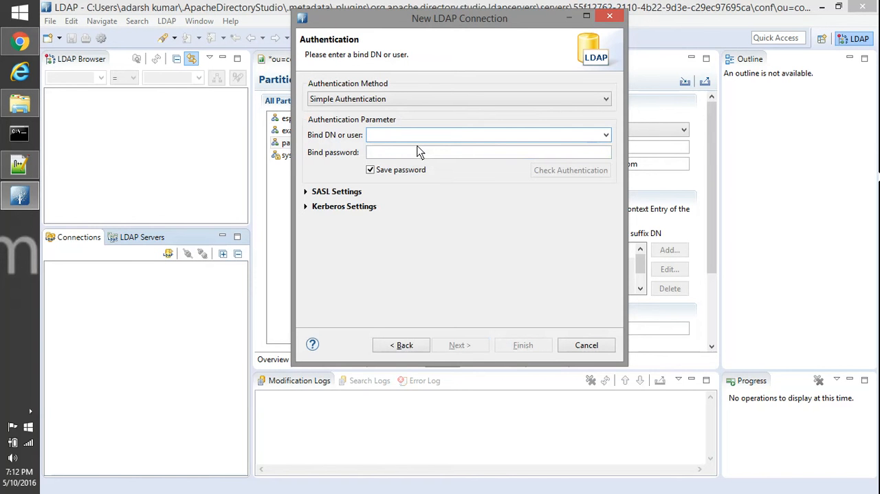
Set the connection's bind DN to uid=admin,ou=system and enter the bind password.
type("uid=admin,")
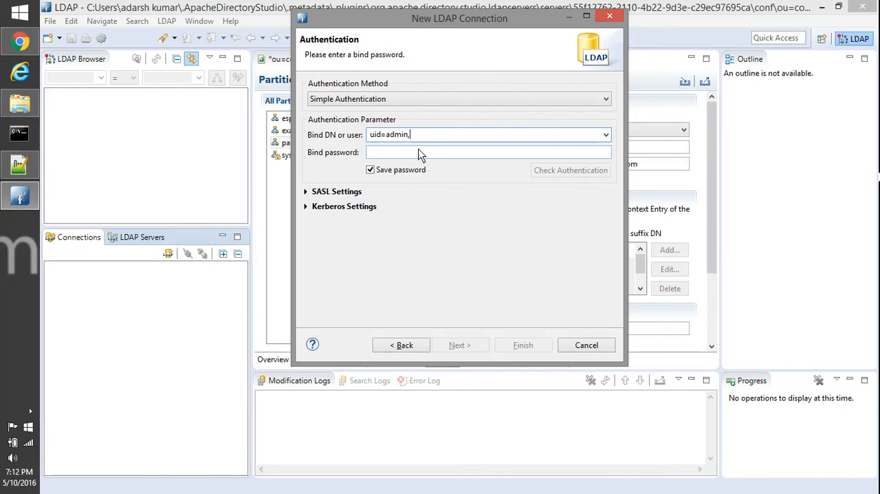
type("ou=system")
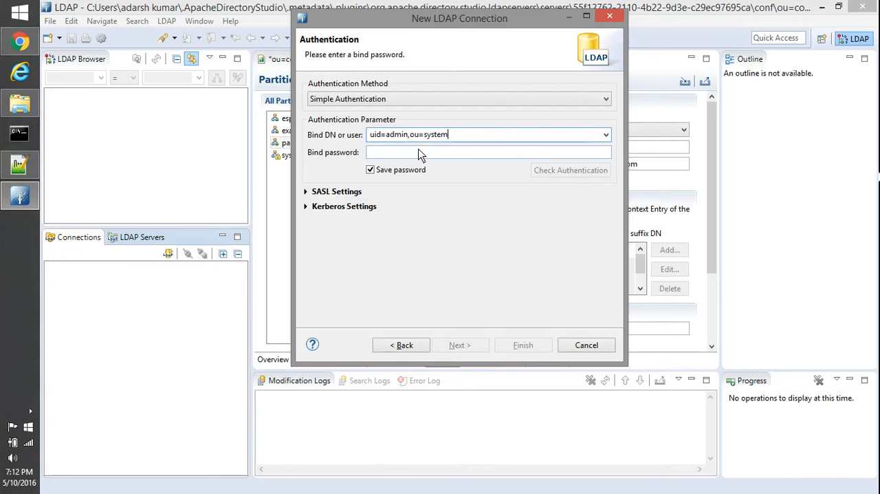
left_click(421, 153)
type("se")
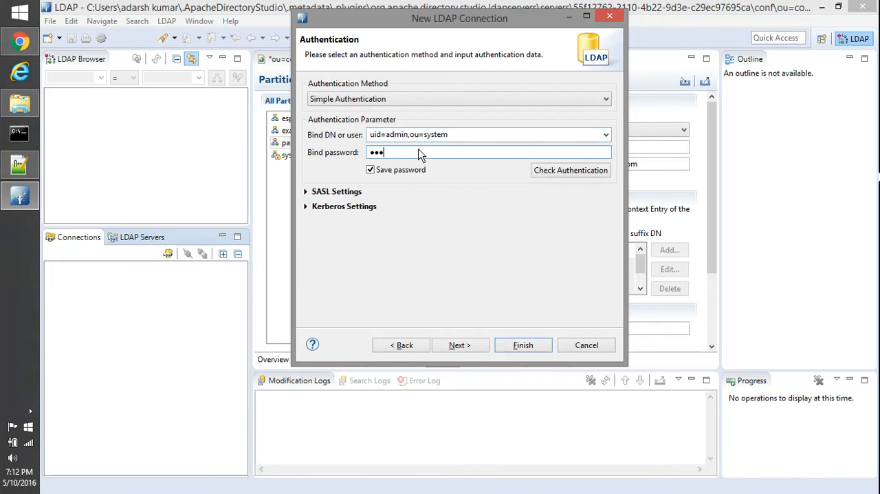
type("cre")
Check the authentication and finish creating the localhost connection.
left_click(550, 173)
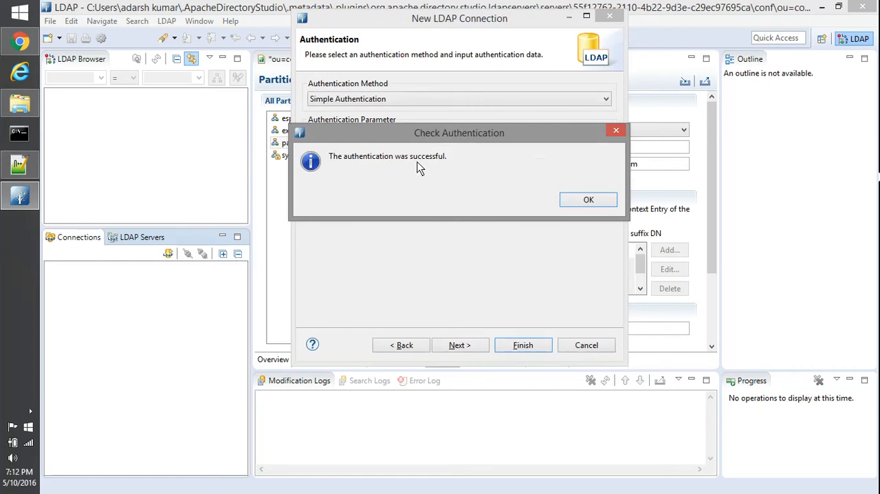
left_click(576, 210)
left_click(517, 347)
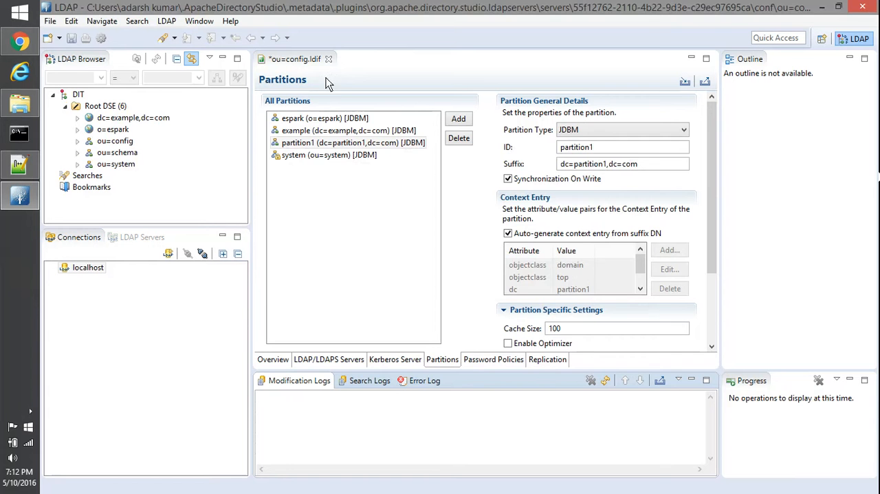
Close the ou=config.ldif server configuration with its changes saved, and view the attributes of the o=espark entry.
left_click(328, 59)
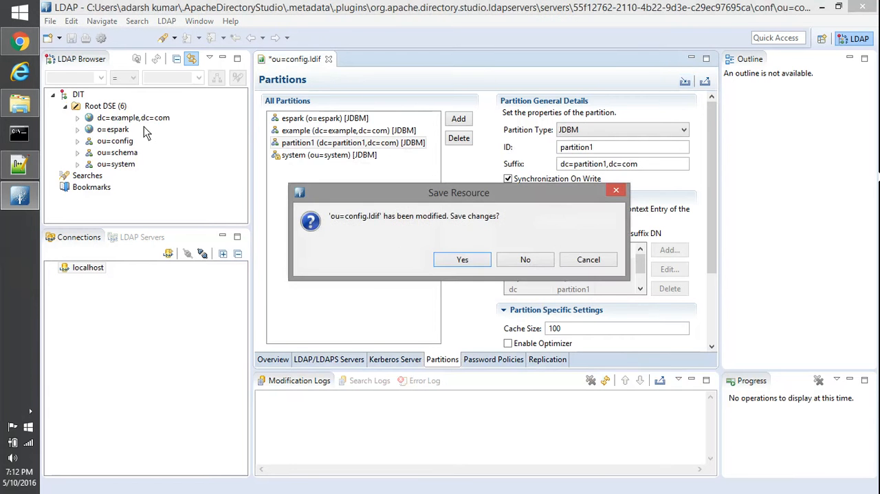
left_click(466, 259)
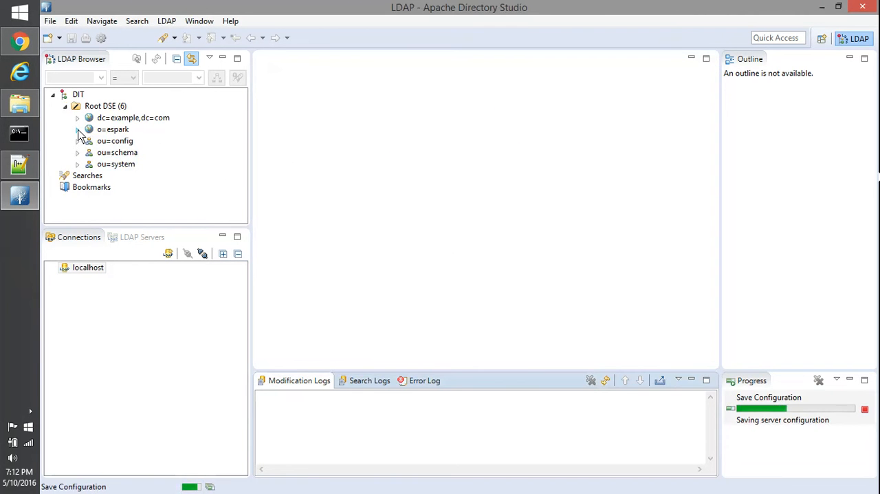
left_click(123, 132)
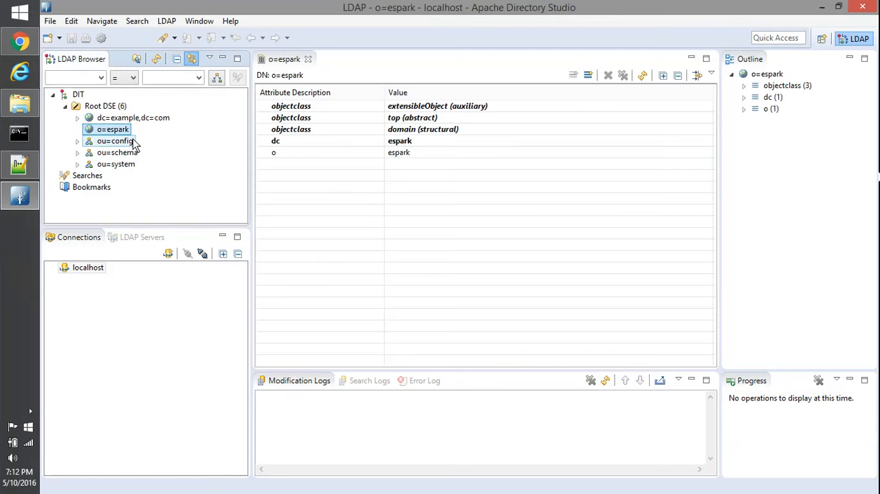
left_click(308, 60)
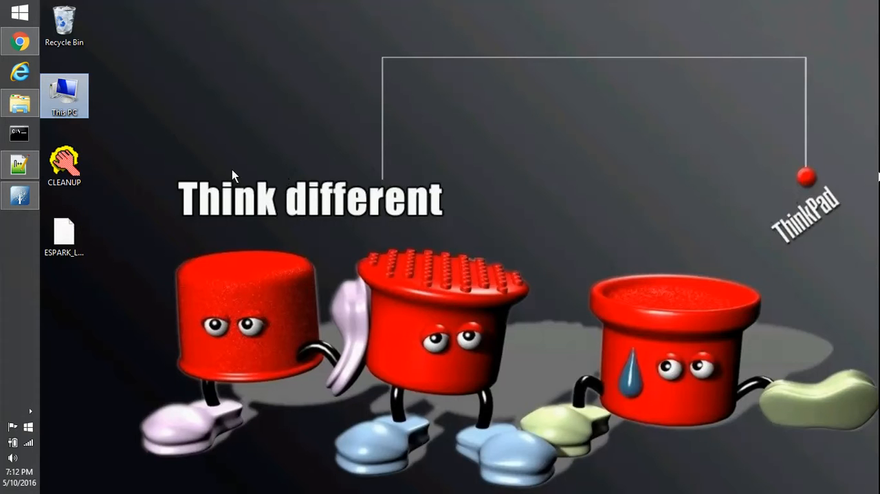
Open the desktop file ESPARK_LDAP.ldif in Notepad++ and examine its people, groups and users organizational units under o=espark.
right_click(67, 241)
left_click(112, 257)
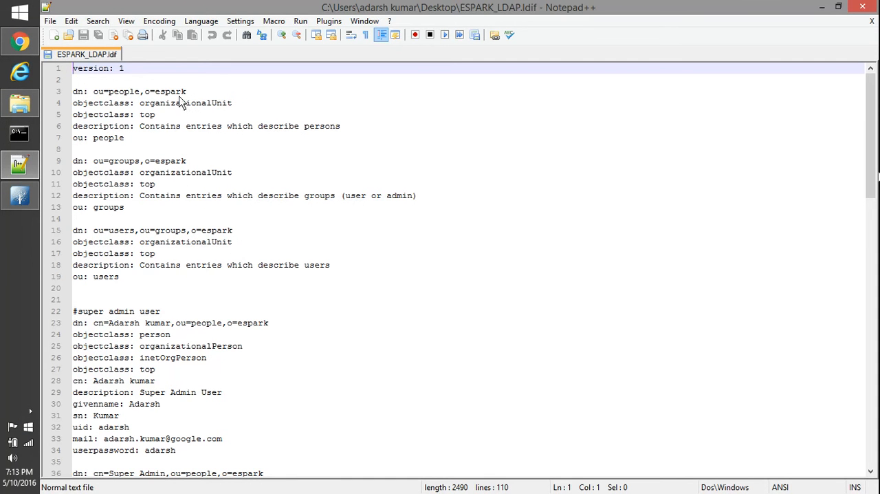
double_click(175, 95)
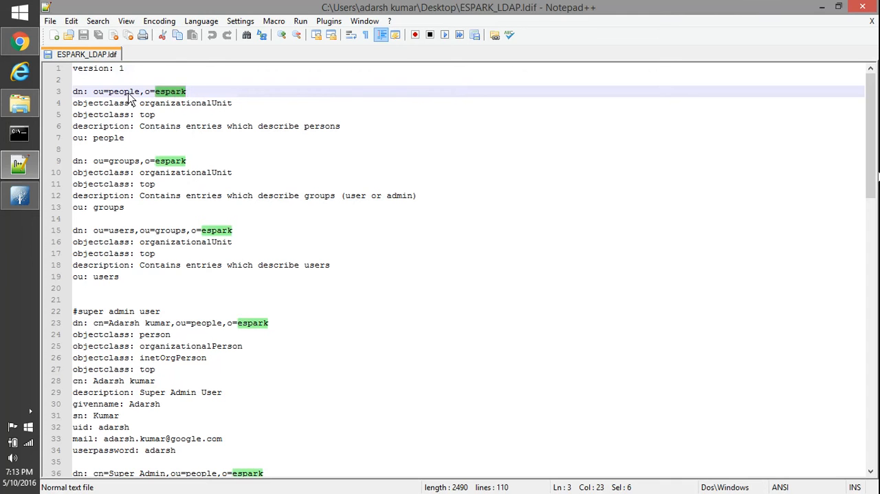
double_click(128, 92)
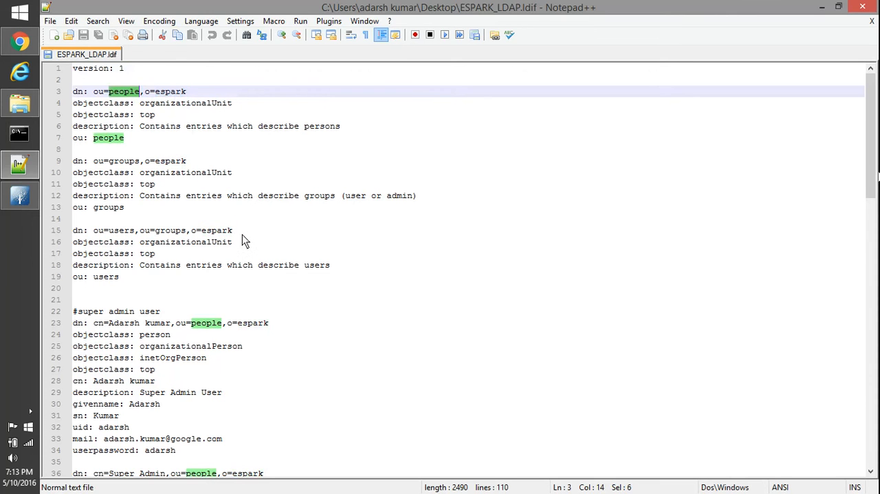
double_click(135, 162)
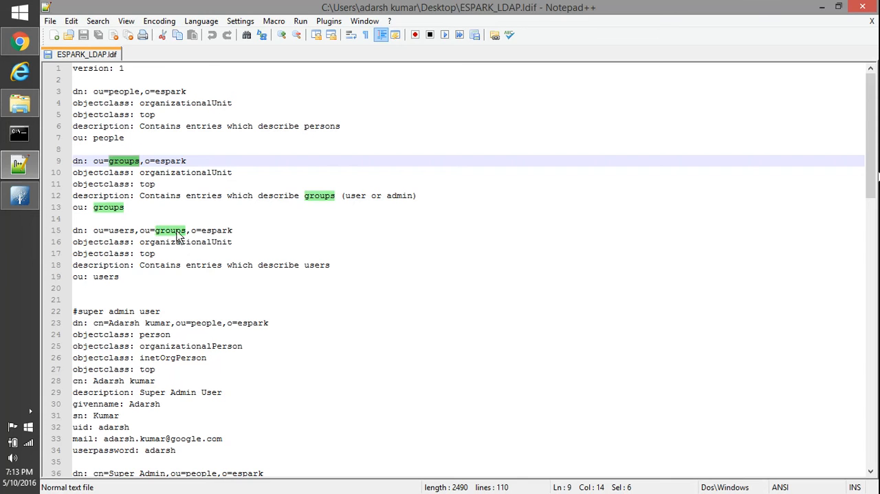
double_click(125, 92)
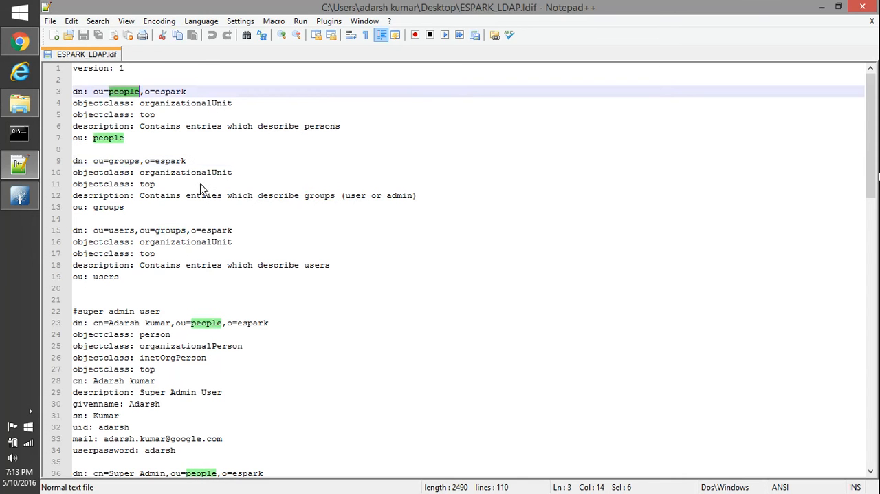
double_click(125, 163)
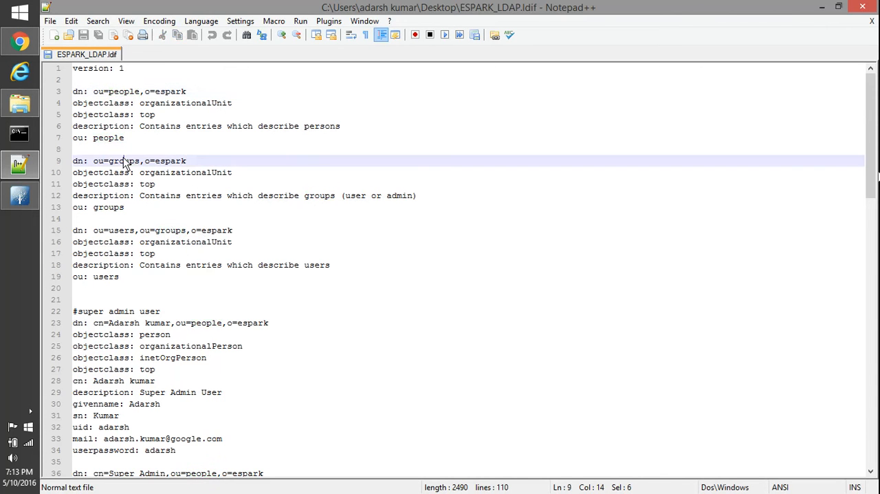
double_click(125, 234)
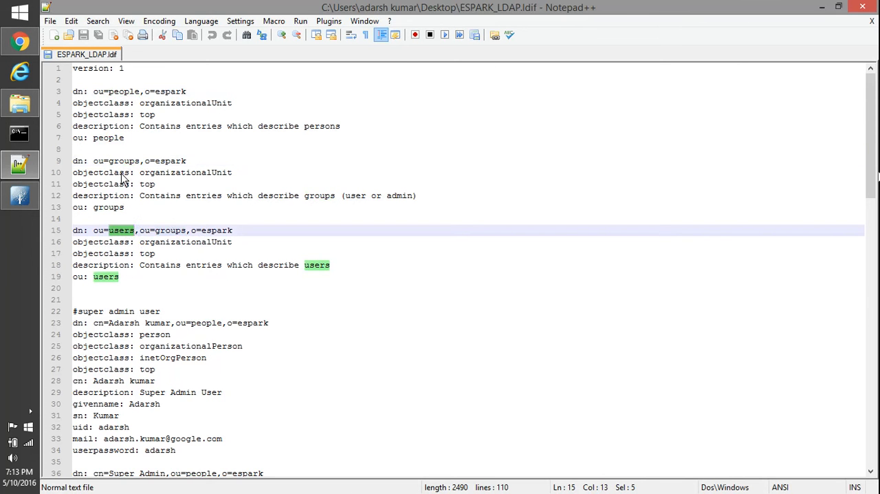
Examine the super admin and admin user entries and the SUPER_ADMIN group definition in the LDIF file.
scroll(150, 316, "down", 2)
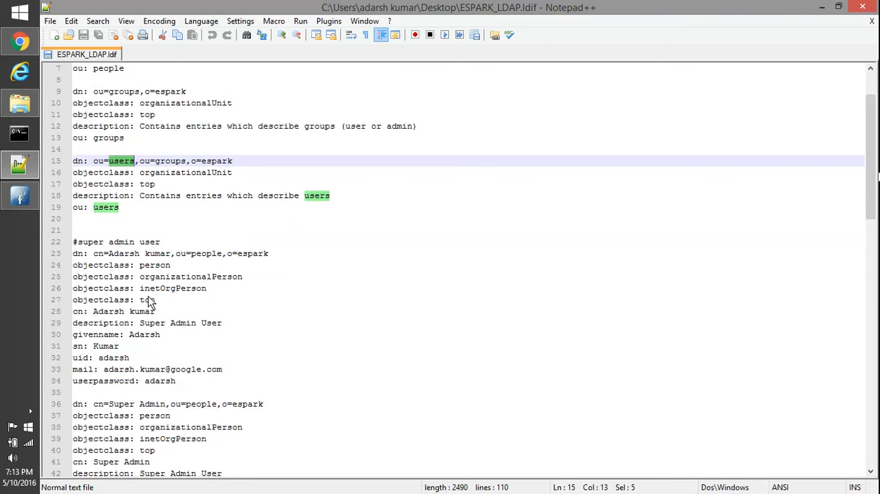
scroll(150, 300, "down", 7)
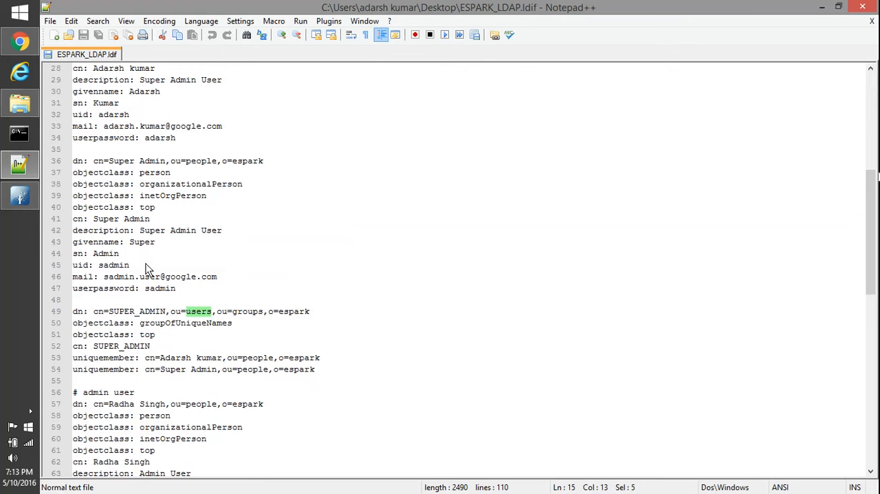
scroll(207, 368, "down", 3)
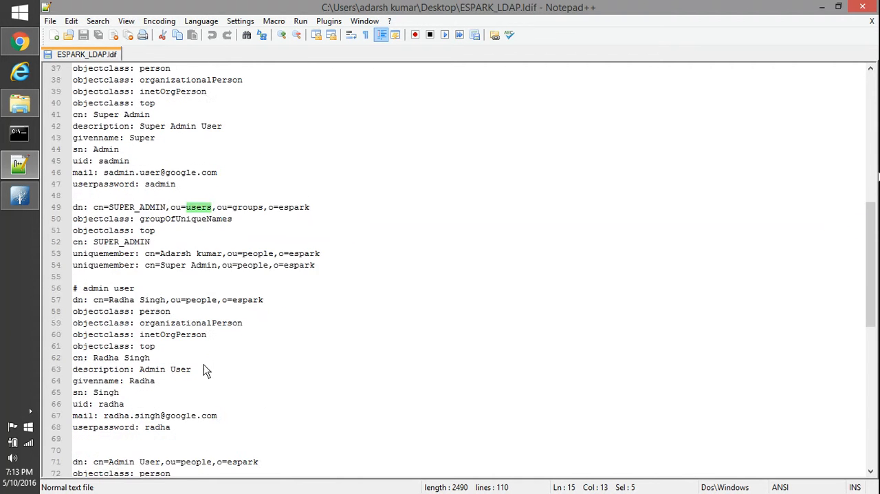
scroll(206, 368, "up", 9)
scroll(201, 361, "down", 8)
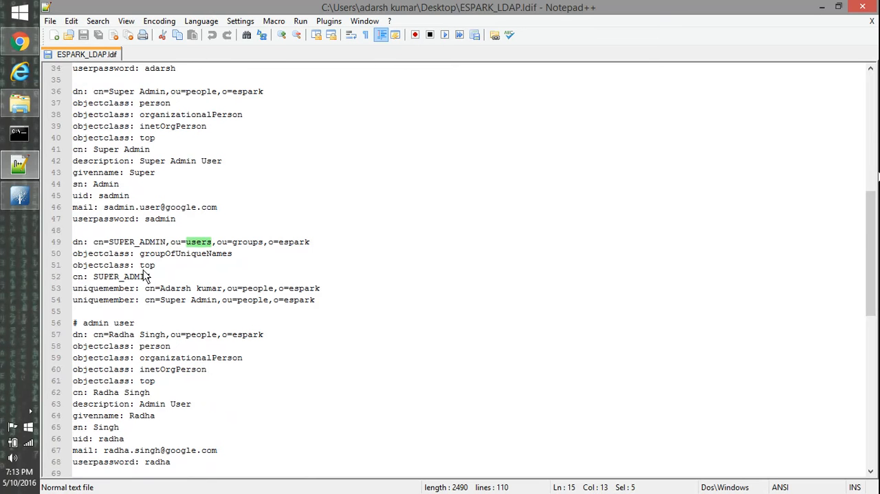
double_click(141, 242)
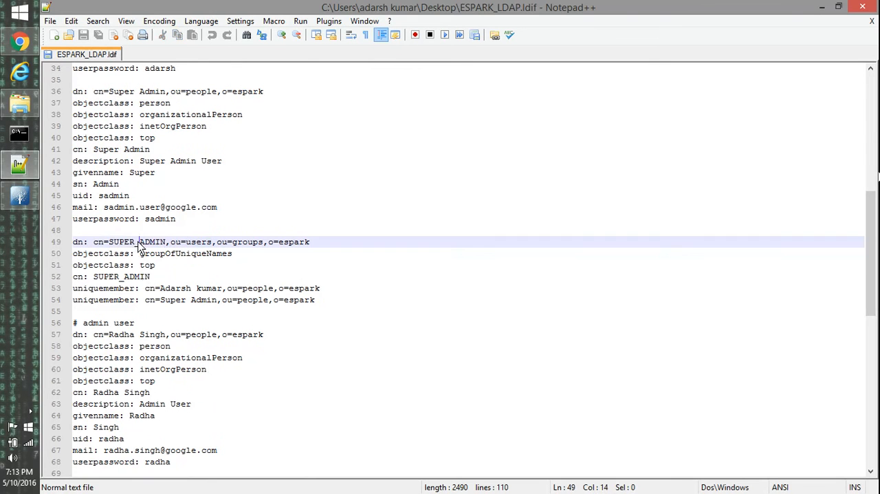
double_click(124, 323)
scroll(168, 358, "down", 5)
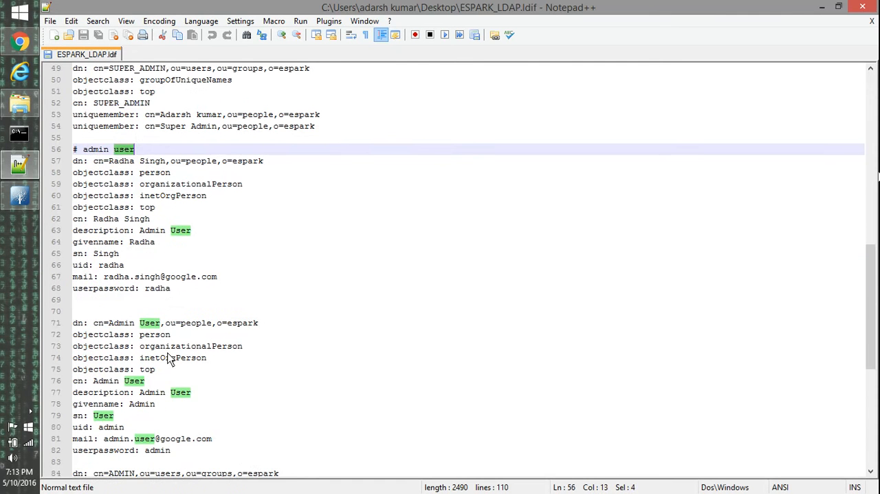
Examine the Admin User entry, the ADMIN group definition and the normal user section in the LDIF file.
double_click(126, 322)
scroll(158, 370, "down", 5)
left_click(121, 301)
double_click(121, 301)
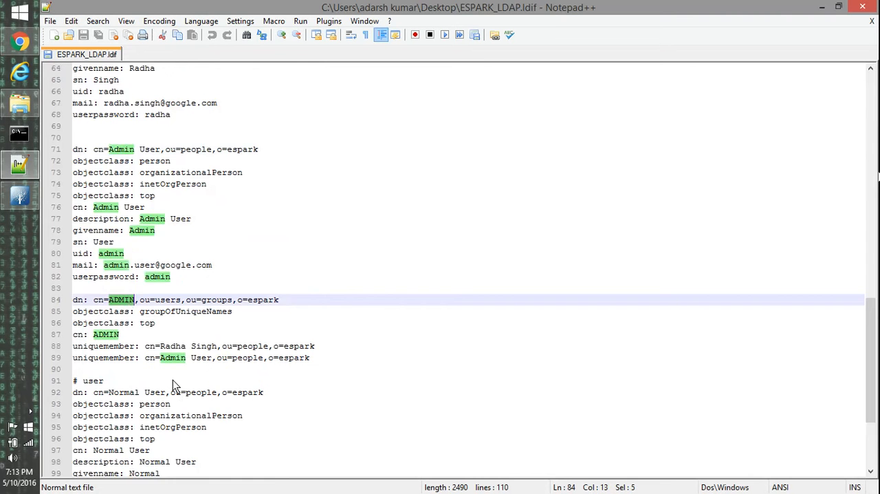
scroll(172, 380, "down", 4)
scroll(172, 386, "up", 13)
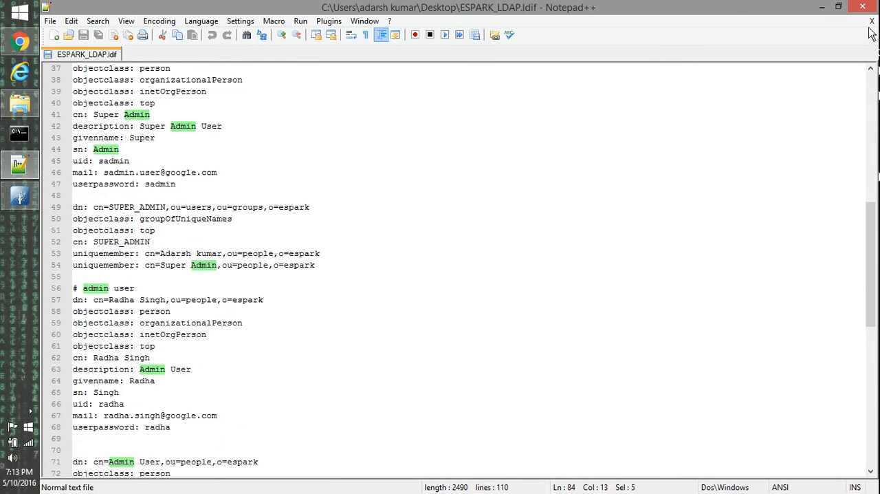
Switch to Apache Directory Studio and import the desktop file ESPARK_LDAP.ldif into the localhost connection from the o=espark entry, using the default logfile.
left_click(822, 6)
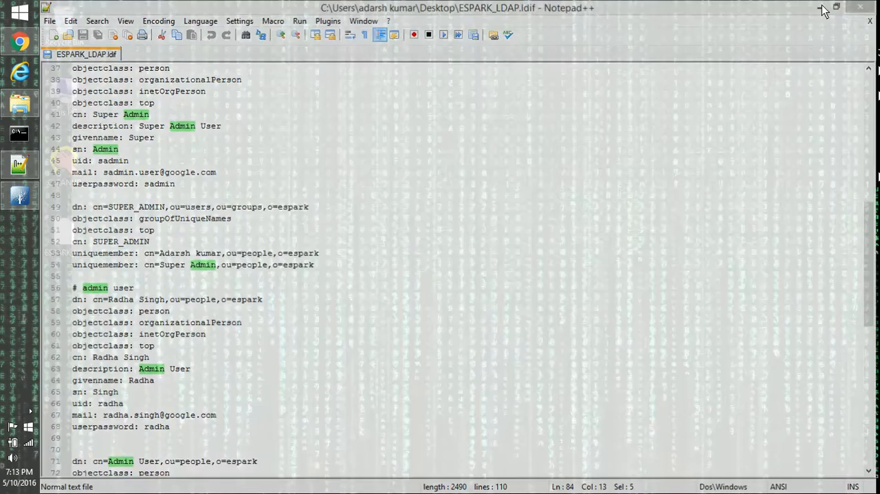
left_click(18, 197)
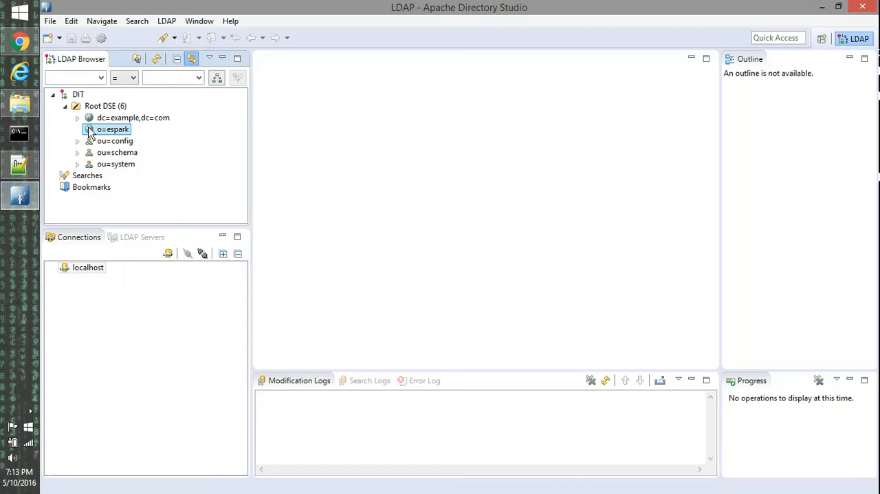
right_click(121, 133)
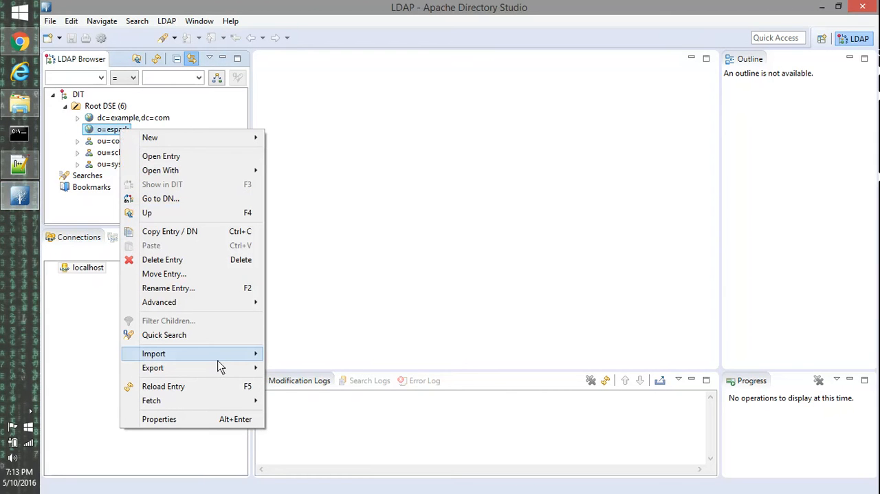
mouse_move(219, 355)
left_click(300, 354)
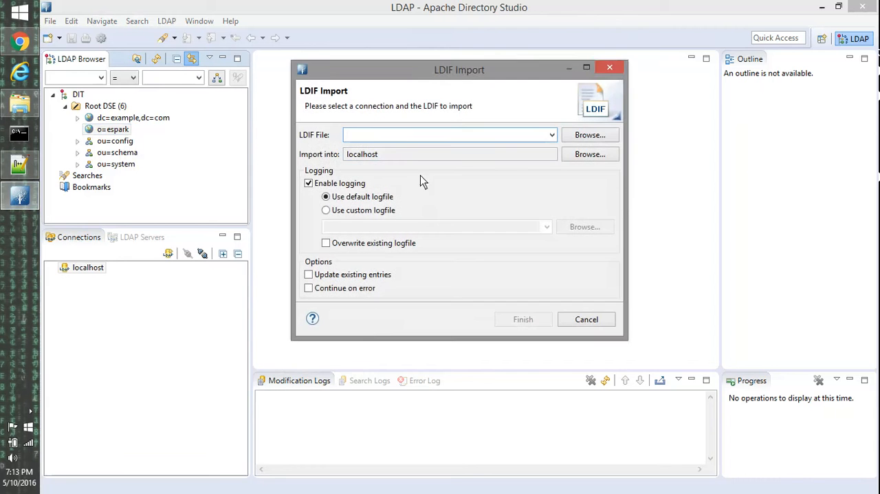
left_click(597, 139)
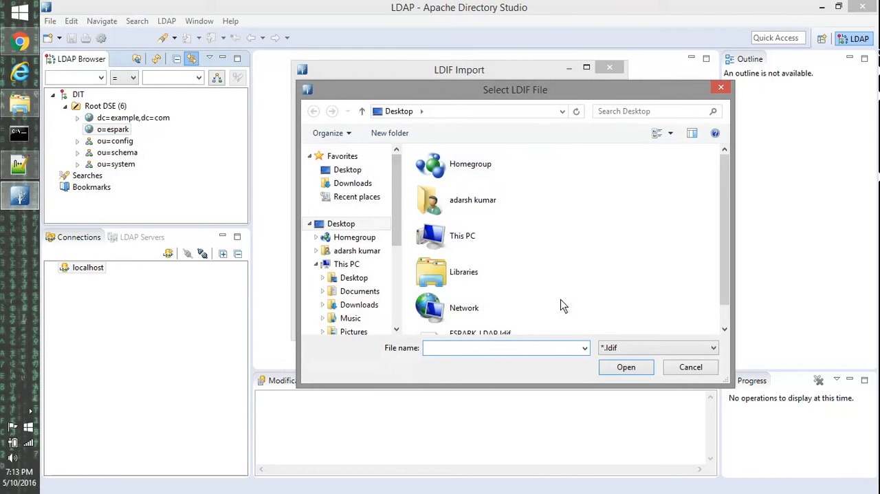
left_click(502, 335)
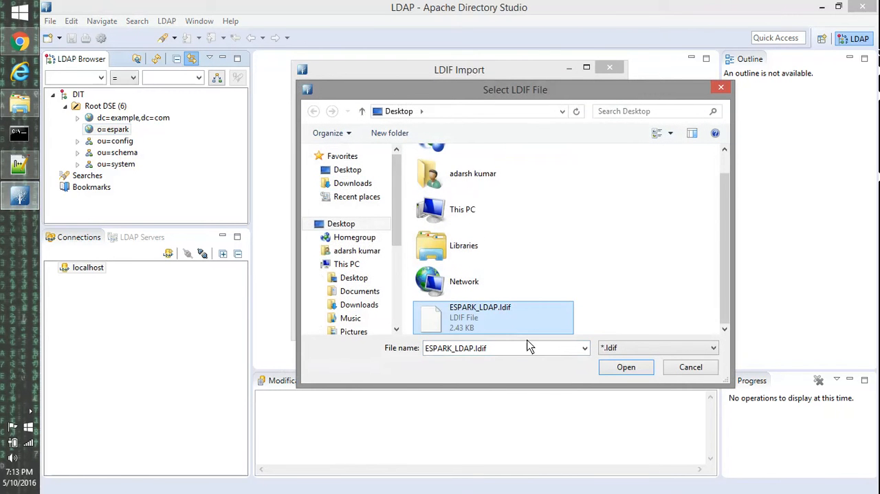
left_click(625, 370)
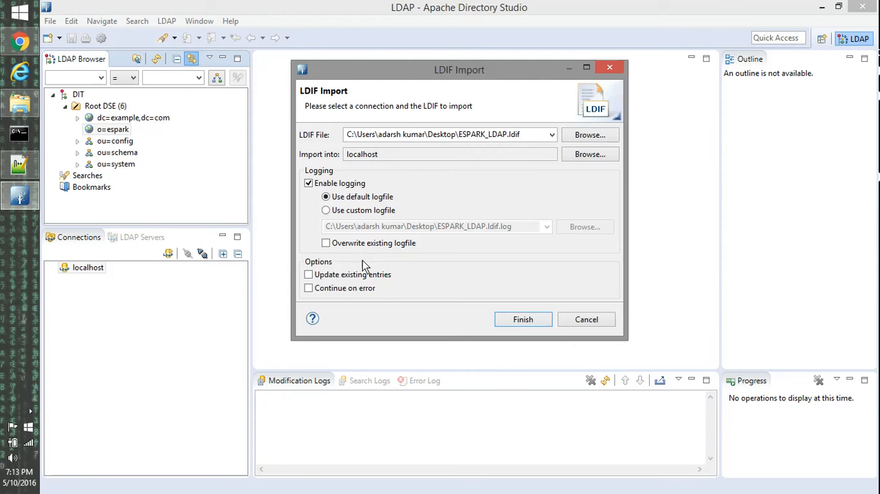
left_click(519, 323)
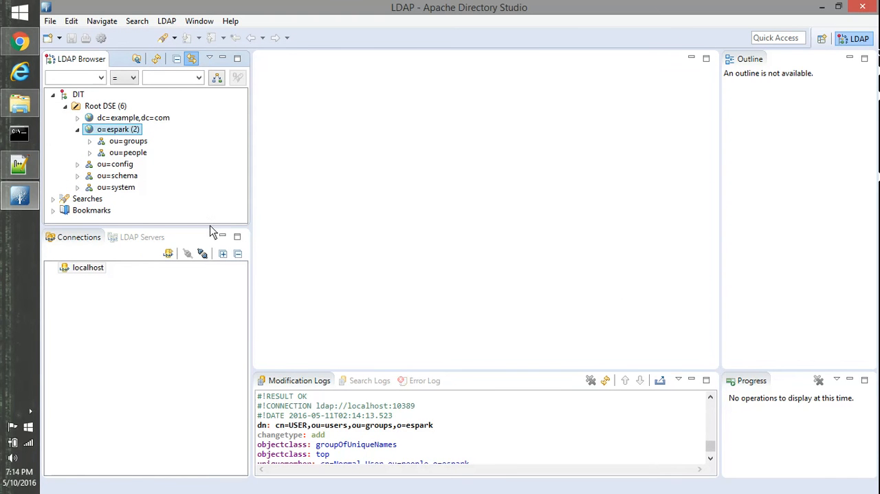
Enlarge the LDAP Browser and Modification Logs views to make room for the directory tree and the import log.
left_click_drag(210, 229, 220, 385)
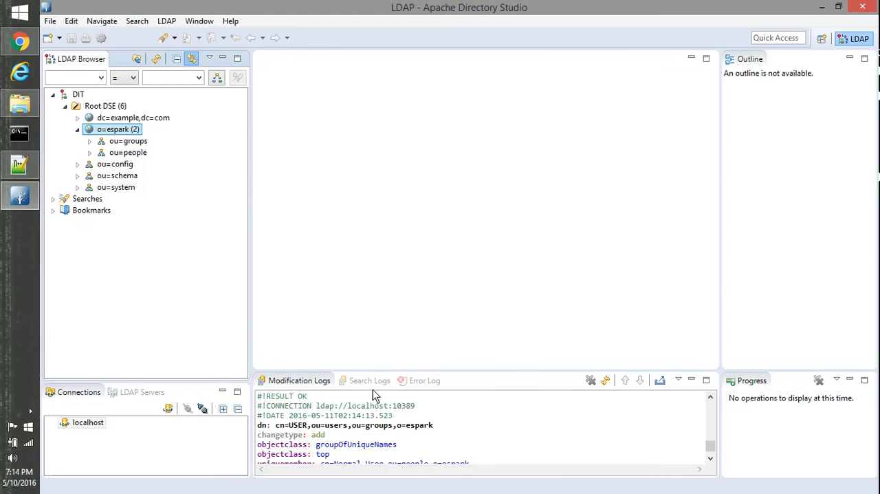
left_click_drag(495, 371, 500, 121)
left_click(474, 266)
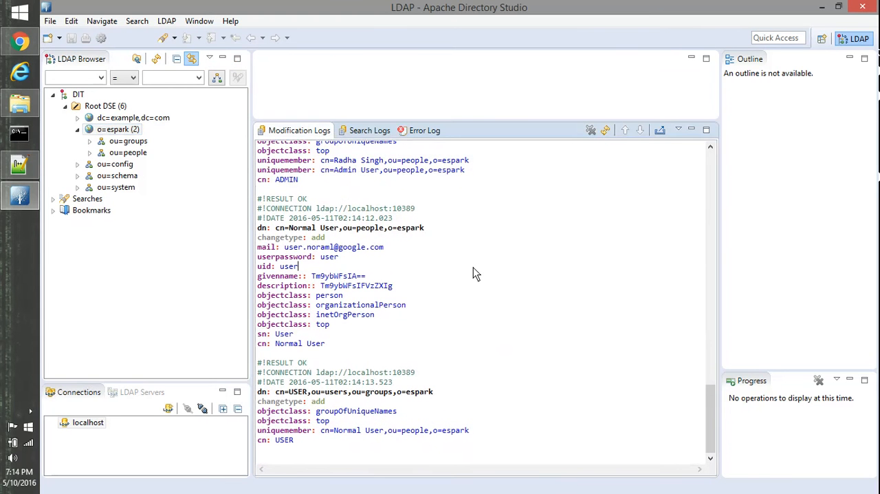
Review the logged additions of ou=people, ou=groups and ou=users from the start of the modification log, and expand ou=groups under o=espark.
left_click_drag(712, 418, 704, 176)
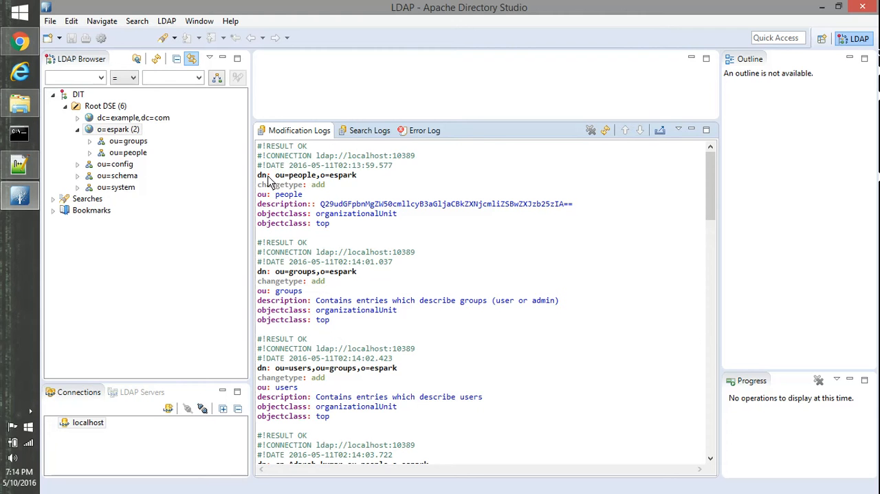
left_click_drag(275, 176, 356, 176)
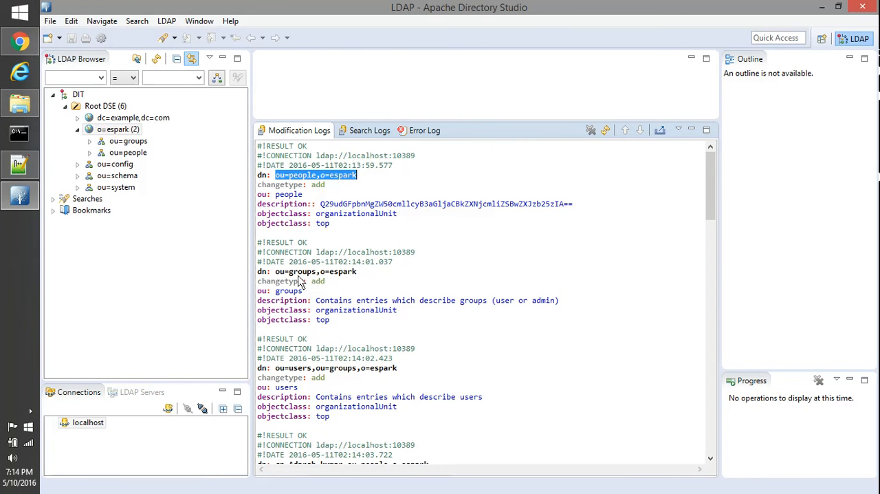
left_click_drag(276, 272, 359, 275)
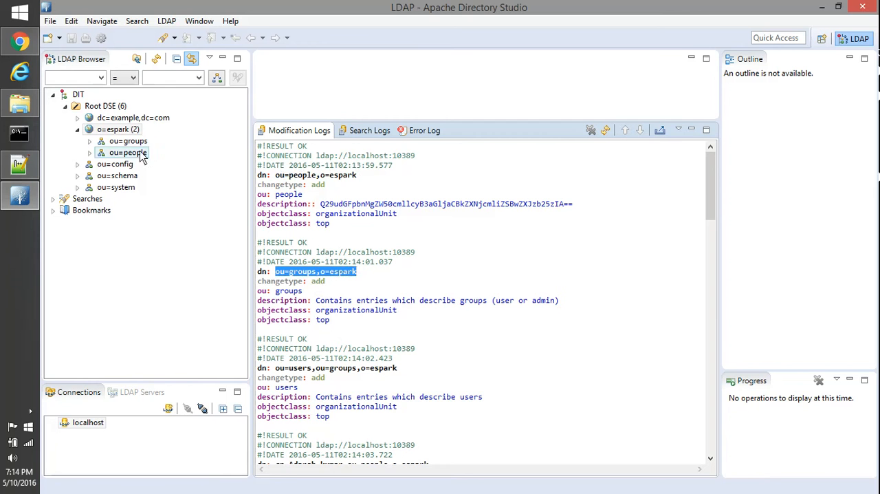
scroll(400, 358, "down", 2)
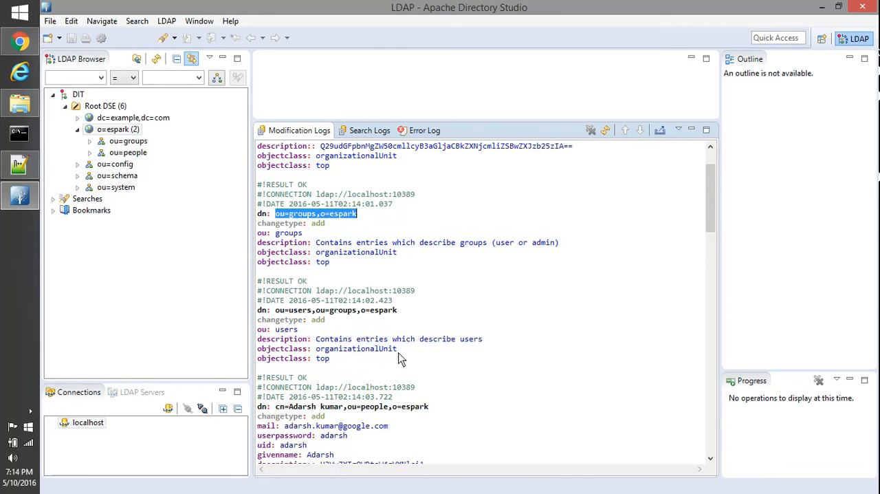
double_click(300, 310)
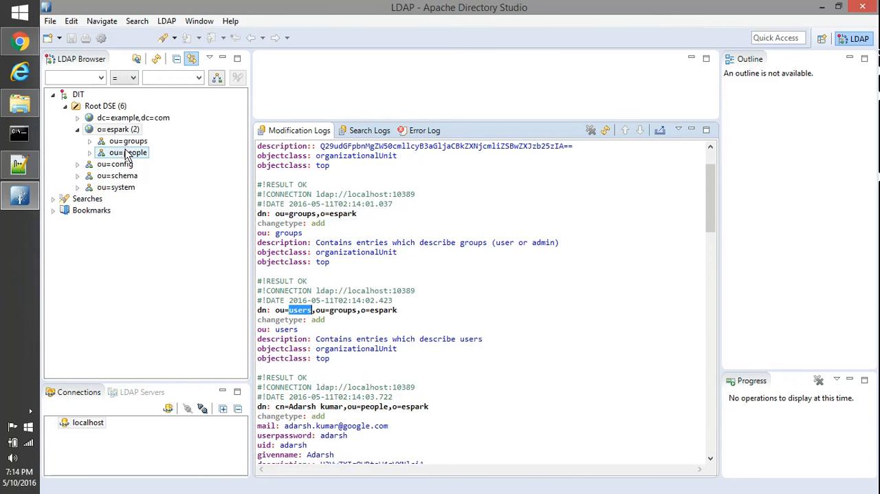
left_click(89, 141)
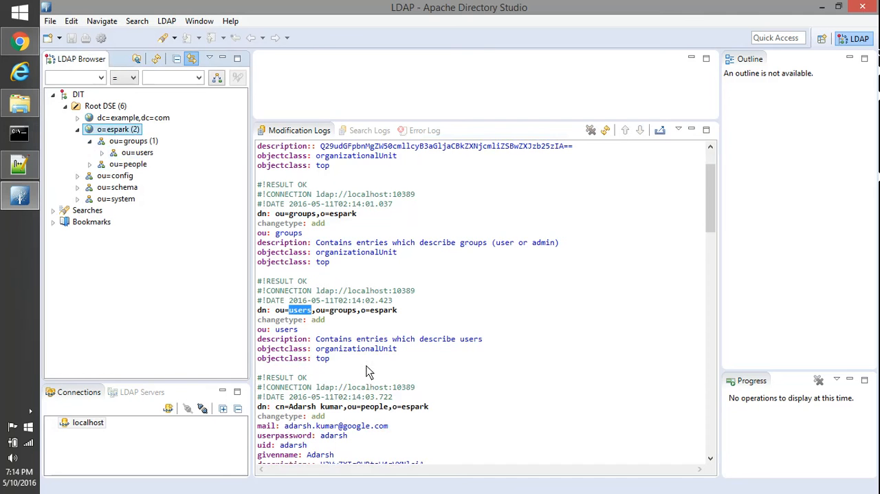
left_click_drag(334, 363, 253, 308)
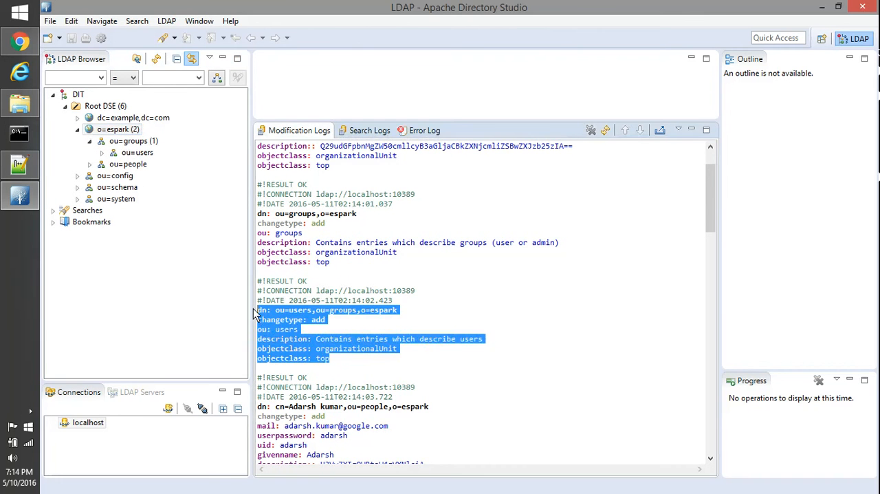
Expand ou=people and examine the first person's logged DN, mail, userpassword, uid and givenname attributes.
scroll(397, 329, "down", 3)
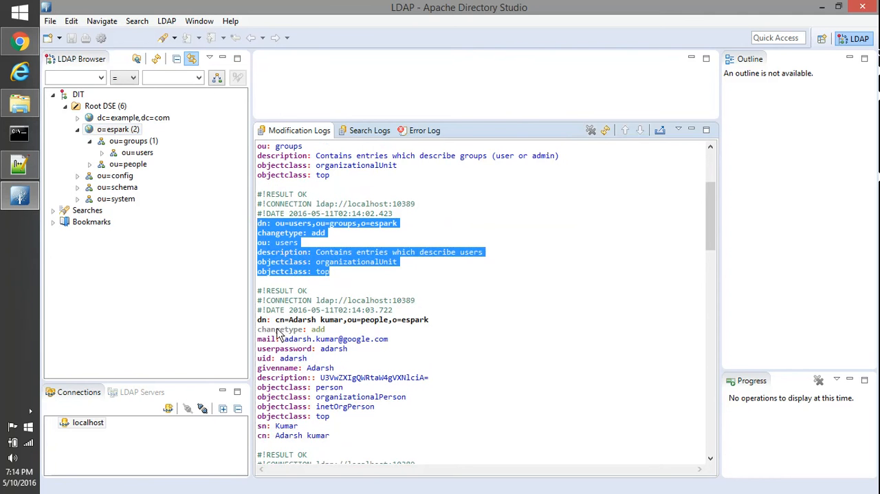
left_click_drag(275, 320, 448, 323)
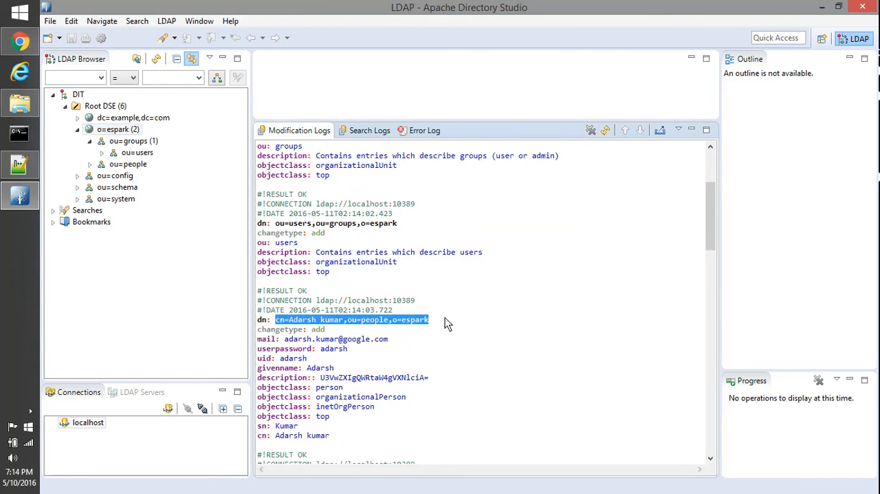
left_click(90, 167)
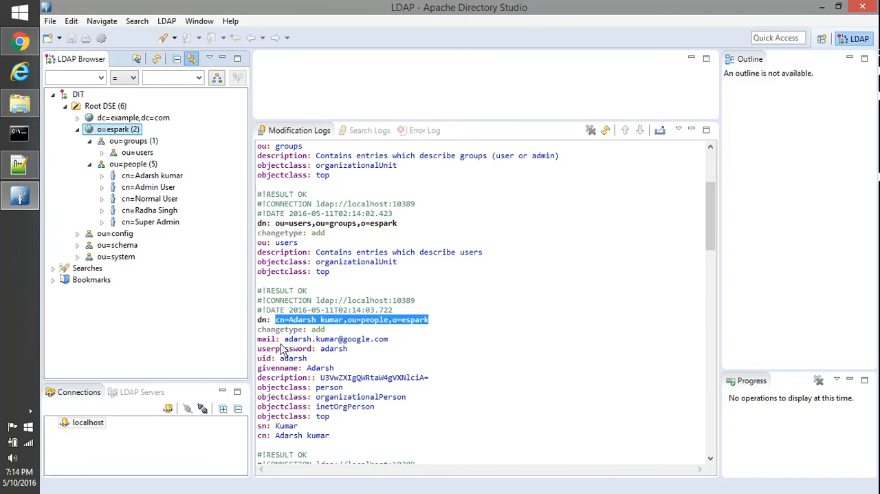
left_click_drag(285, 339, 388, 339)
double_click(333, 349)
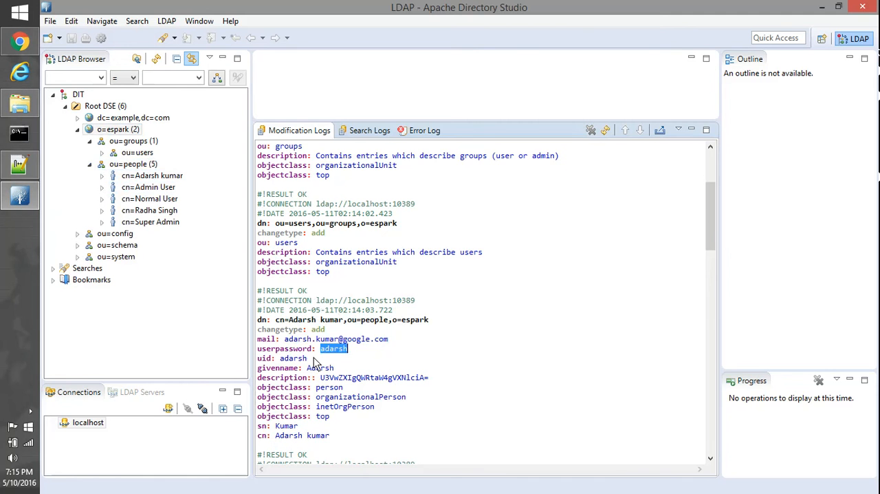
left_click(306, 359)
double_click(295, 358)
double_click(320, 368)
scroll(389, 423, "down", 3)
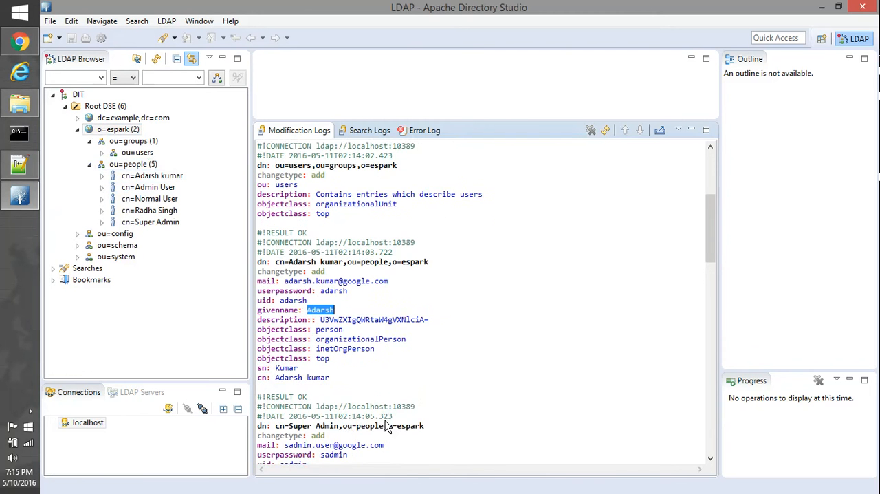
Find the logged cn=Super Admin addition and open that entry's attributes from ou=people.
scroll(374, 408, "down", 1)
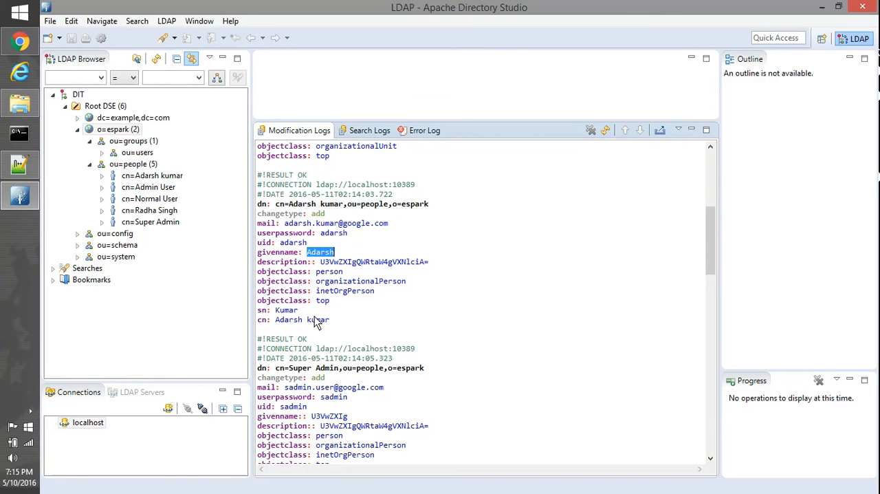
scroll(309, 368, "down", 1)
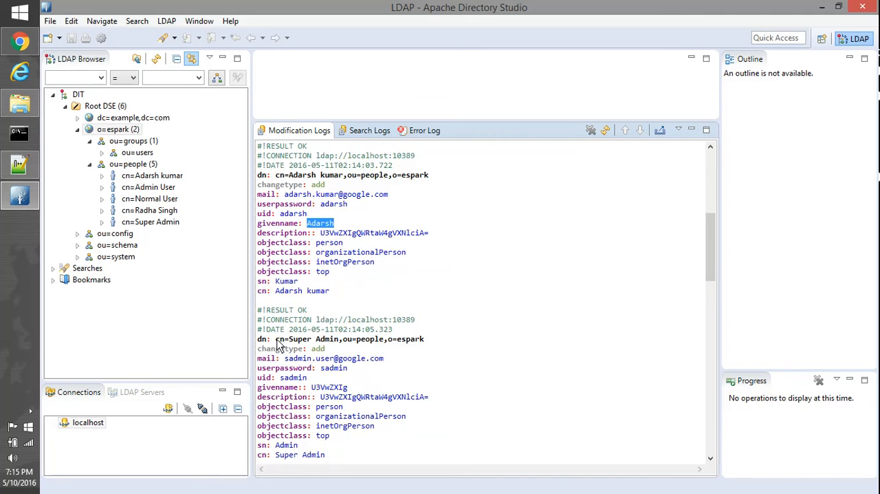
left_click_drag(276, 340, 441, 342)
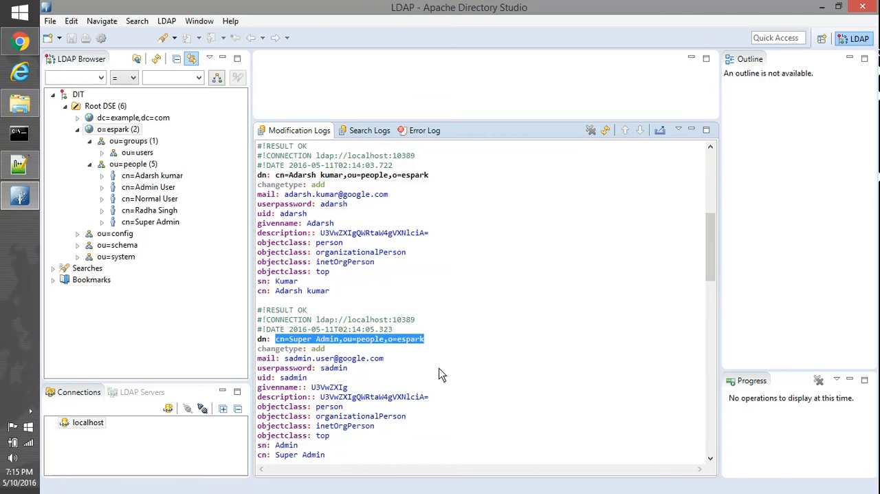
left_click(177, 222)
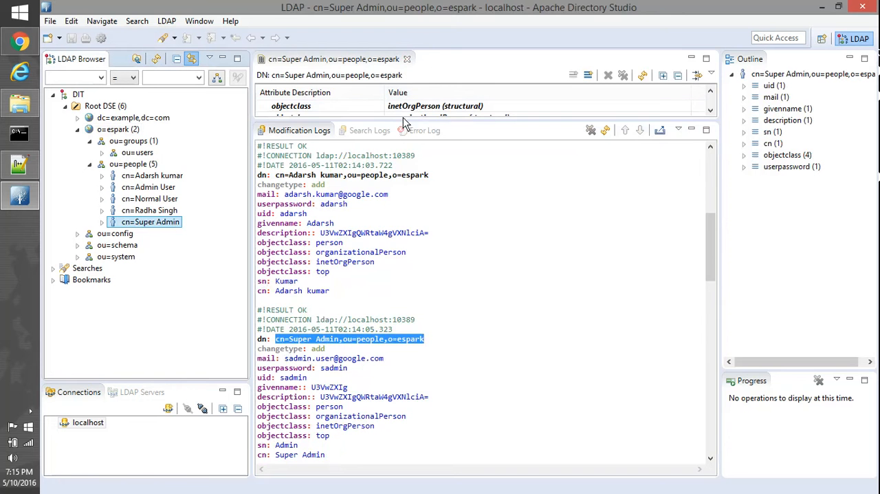
left_click_drag(406, 122, 422, 129)
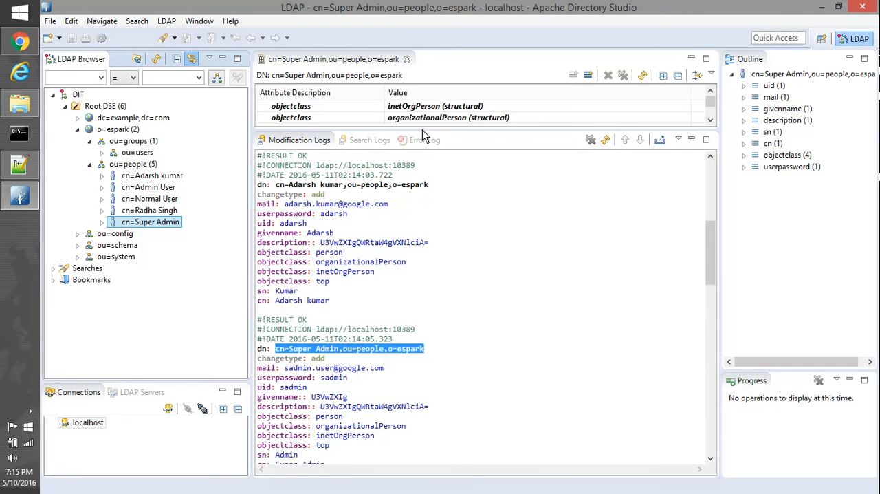
Find the logged SUPER_ADMIN group addition, expand ou=users under ou=groups, and open the cn=SUPER_ADMIN entry.
left_click(456, 403)
scroll(454, 392, "down", 5)
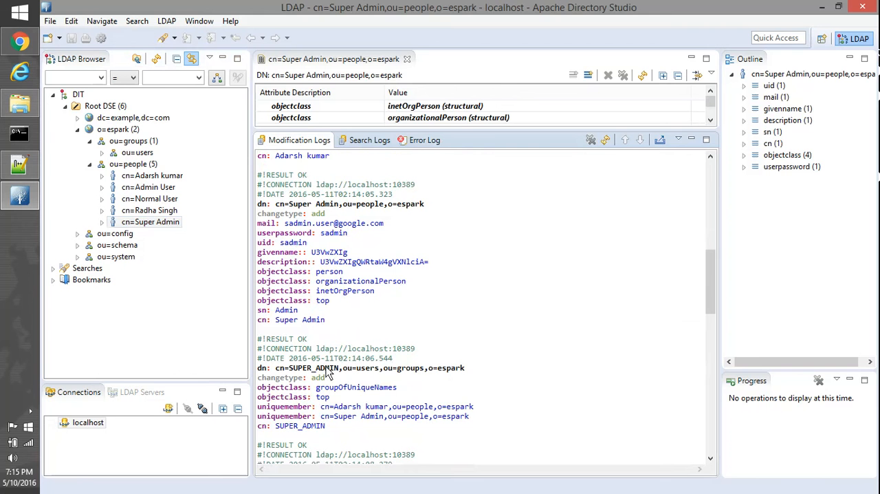
left_click_drag(289, 371, 333, 372)
double_click(368, 369)
double_click(311, 369)
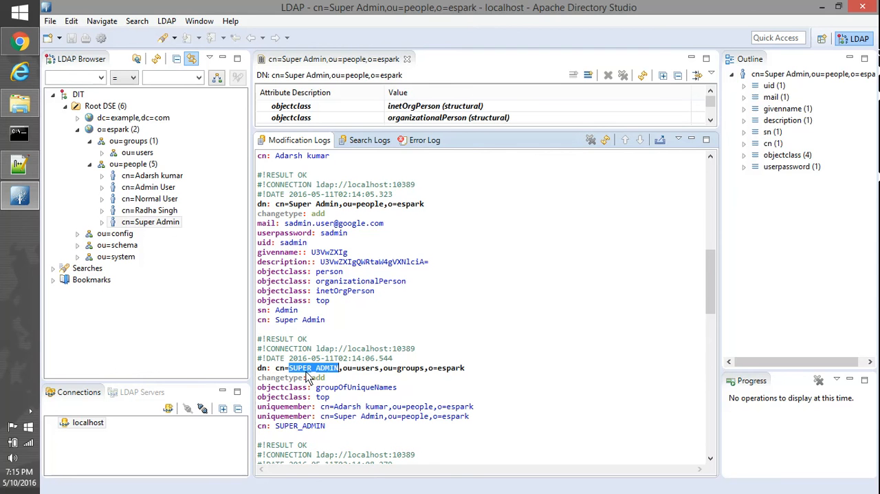
left_click(102, 153)
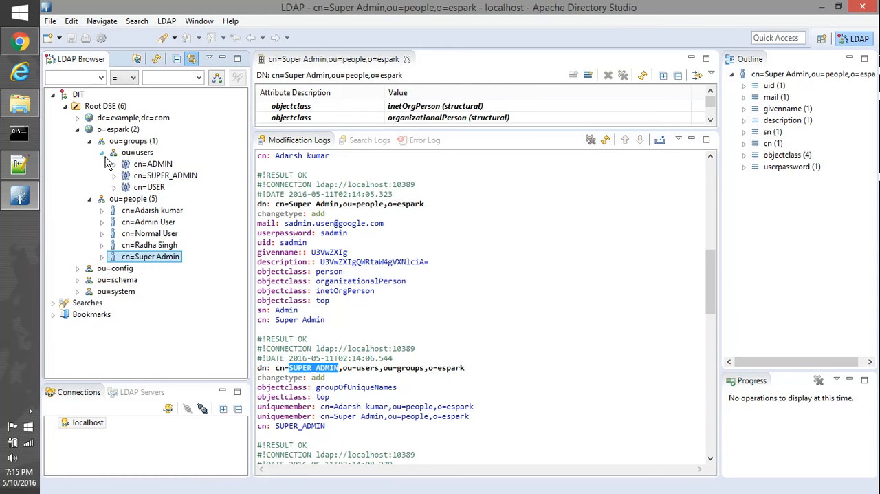
left_click(165, 175)
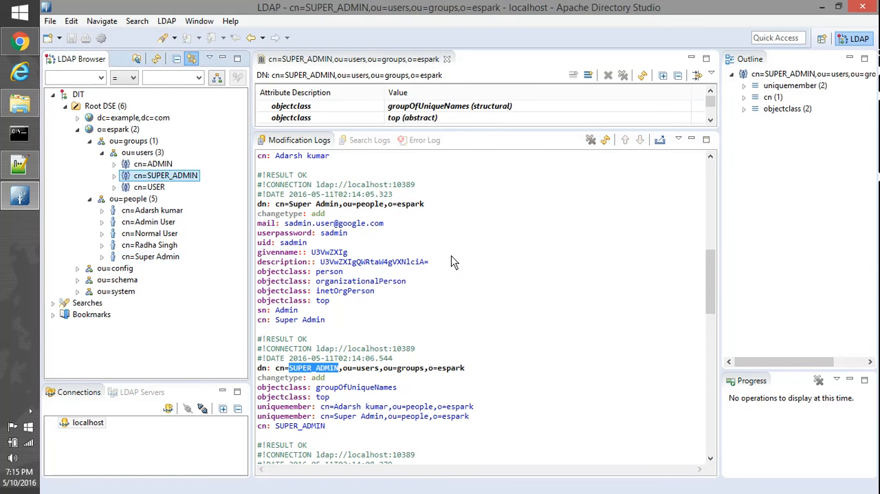
Find the logged person addition that follows the SUPER_ADMIN group, open that entry from ou=people, and enlarge the attribute view to examine it.
left_click(462, 314)
scroll(461, 323, "down", 5)
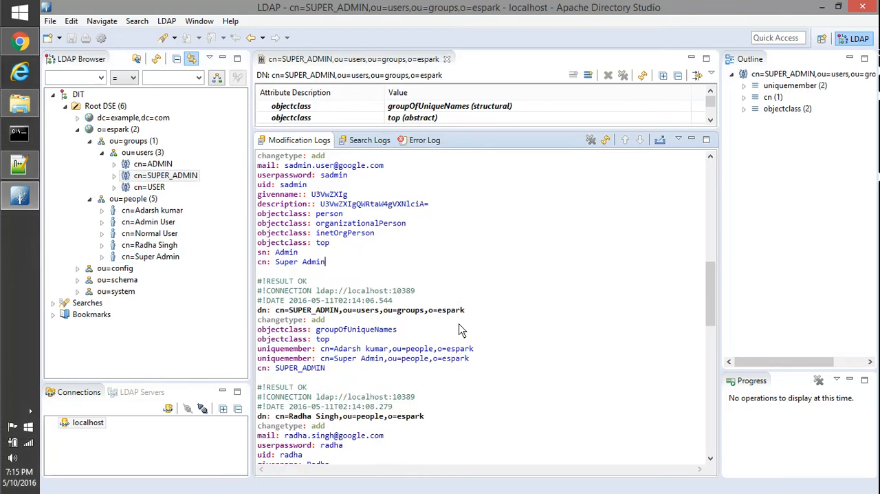
scroll(461, 330, "down", 1)
double_click(301, 302)
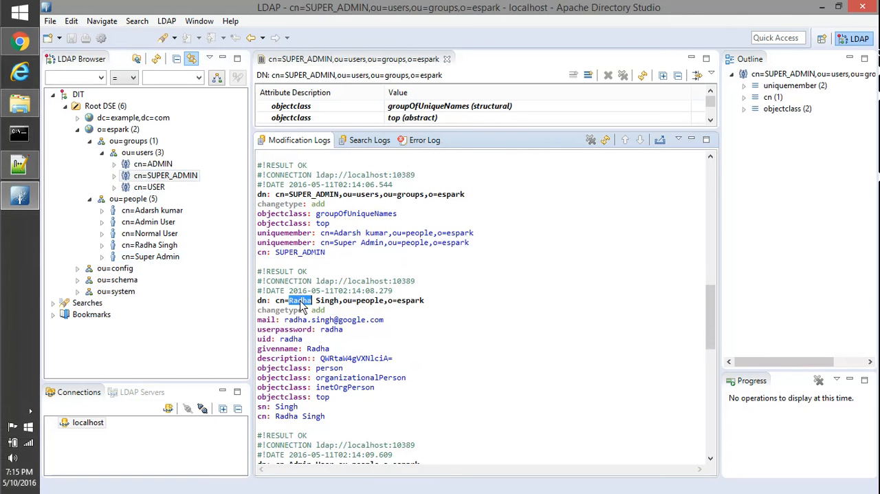
double_click(328, 301)
left_click(138, 248)
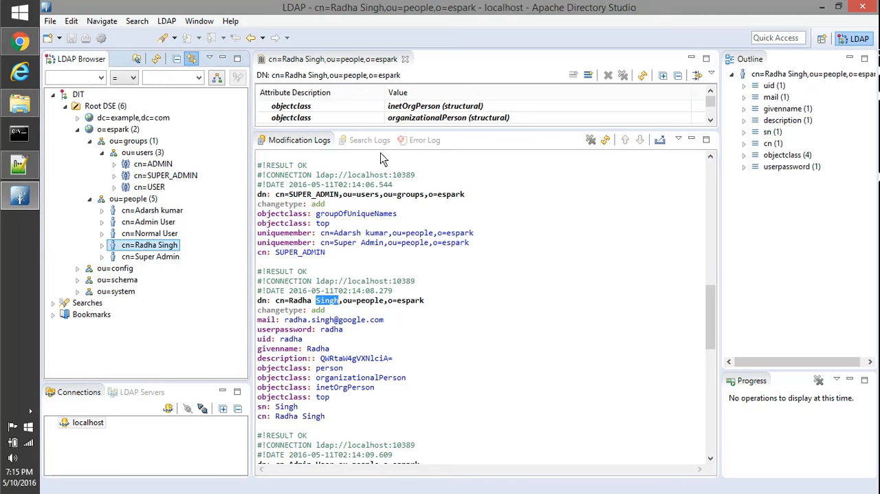
left_click_drag(413, 130, 452, 309)
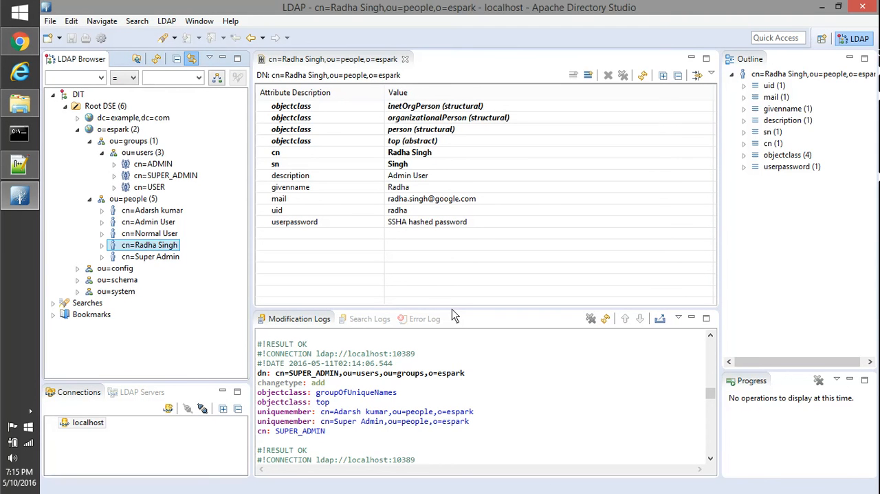
left_click_drag(452, 309, 440, 195)
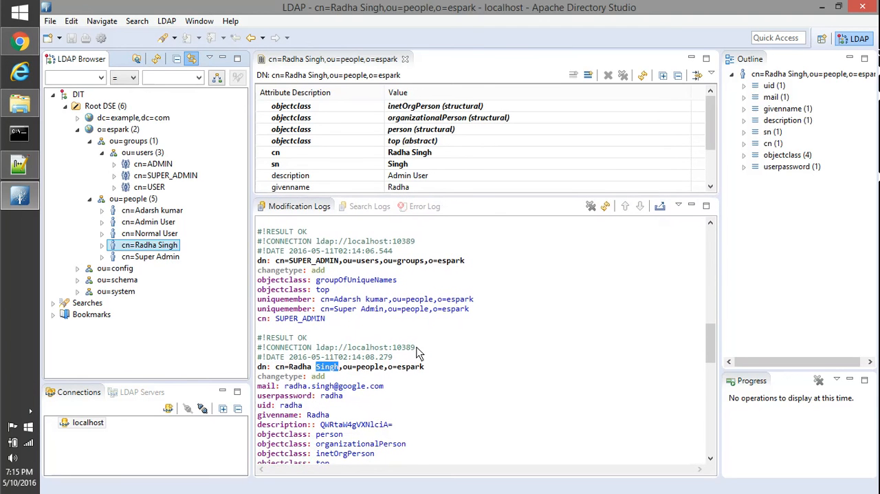
Find the logged cn=Admin User addition under ou=people and open that entry's attributes.
left_click(459, 378)
scroll(454, 377, "down", 3)
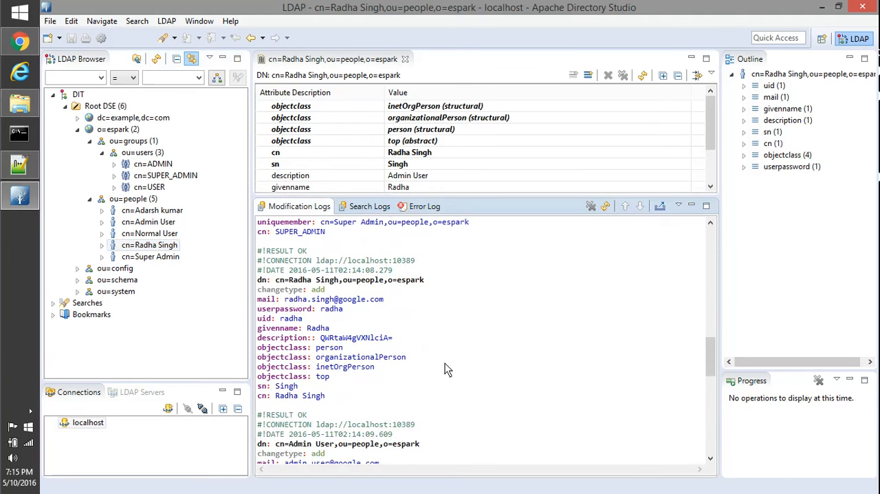
scroll(444, 365, "down", 1)
scroll(443, 360, "down", 4)
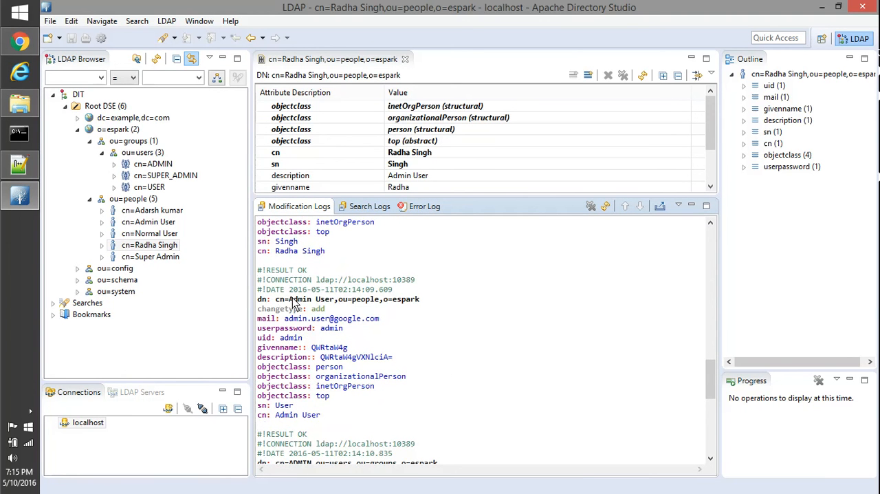
left_click_drag(293, 303, 331, 307)
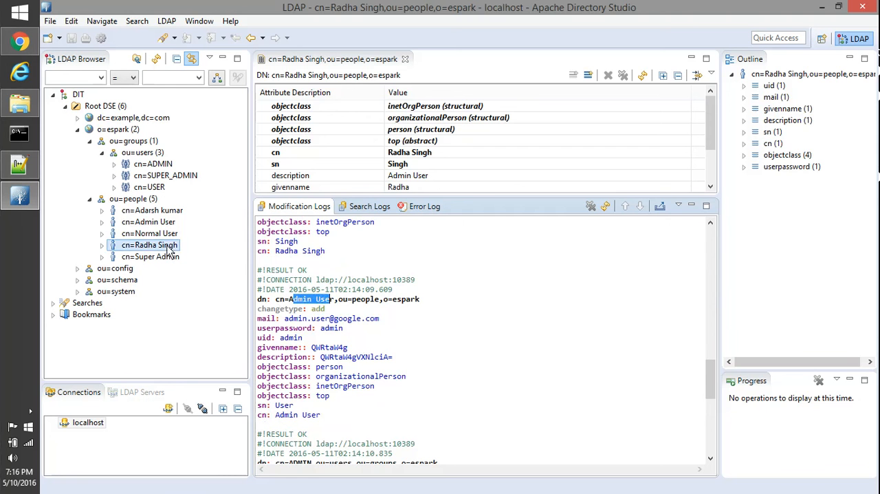
left_click(164, 225)
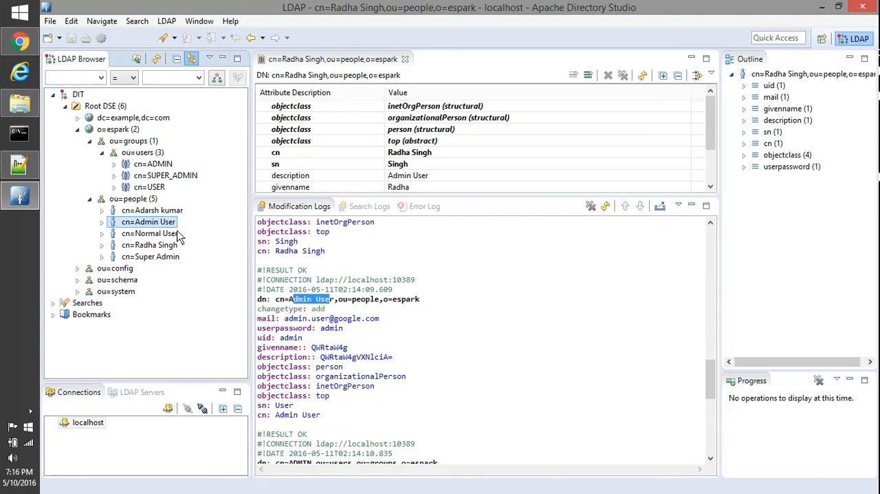
double_click(343, 300)
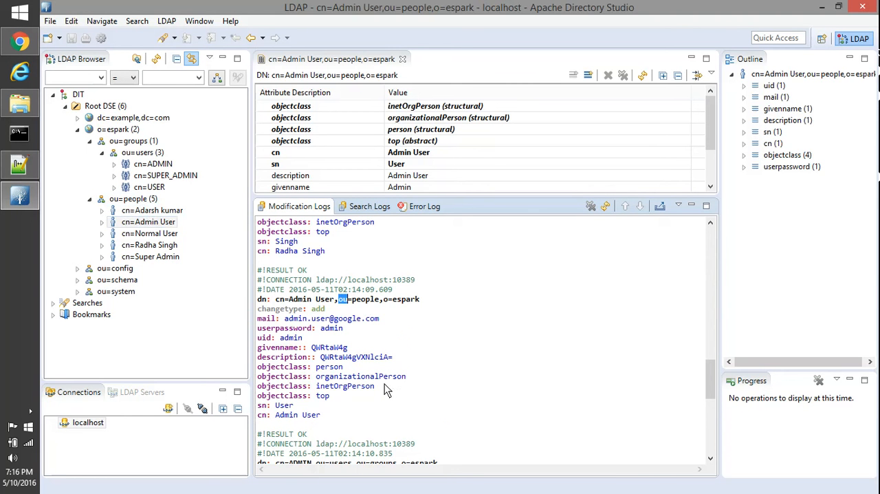
Find the logged ADMIN group addition and open the cn=ADMIN entry under ou=users to compare its unique members.
scroll(386, 390, "down", 4)
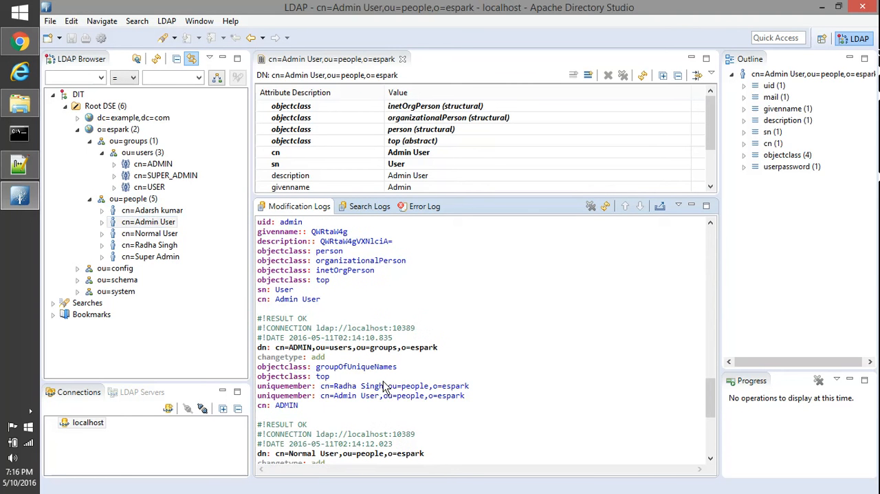
left_click(342, 348)
left_click(154, 168)
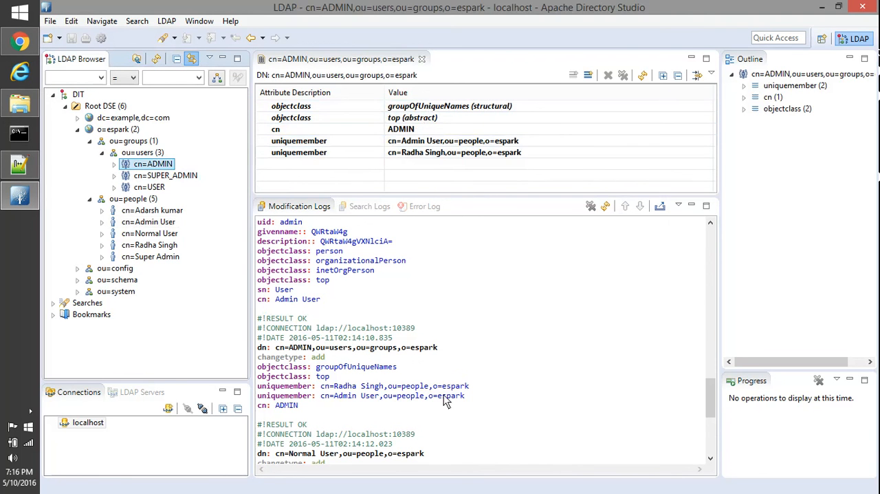
left_click(469, 358)
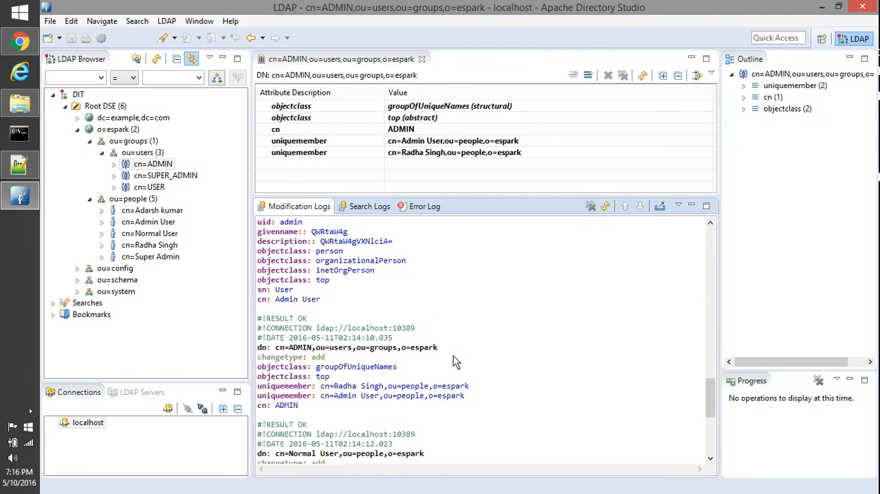
Find the logged cn=Normal User addition and open that entry from ou=people.
scroll(453, 355, "down", 1)
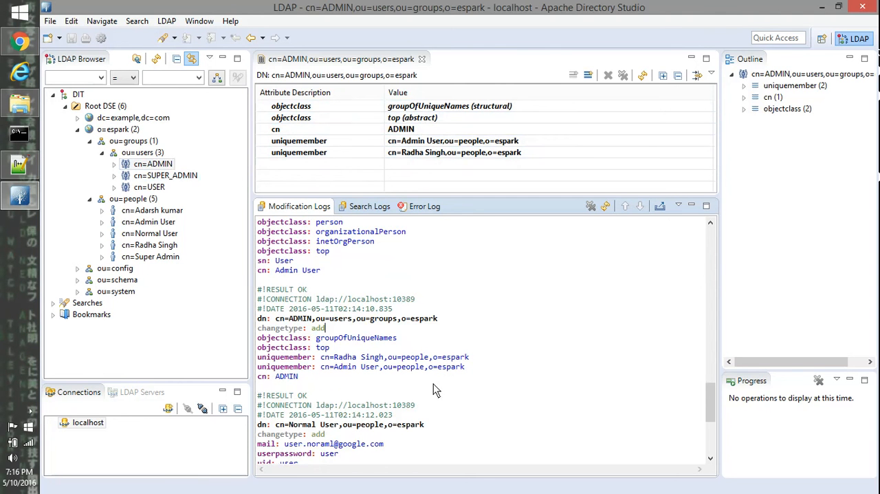
scroll(422, 371, "down", 4)
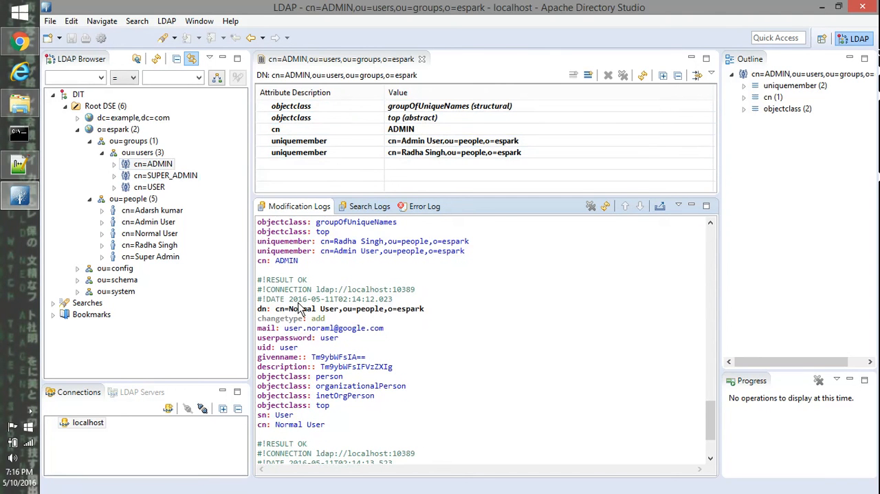
left_click(150, 233)
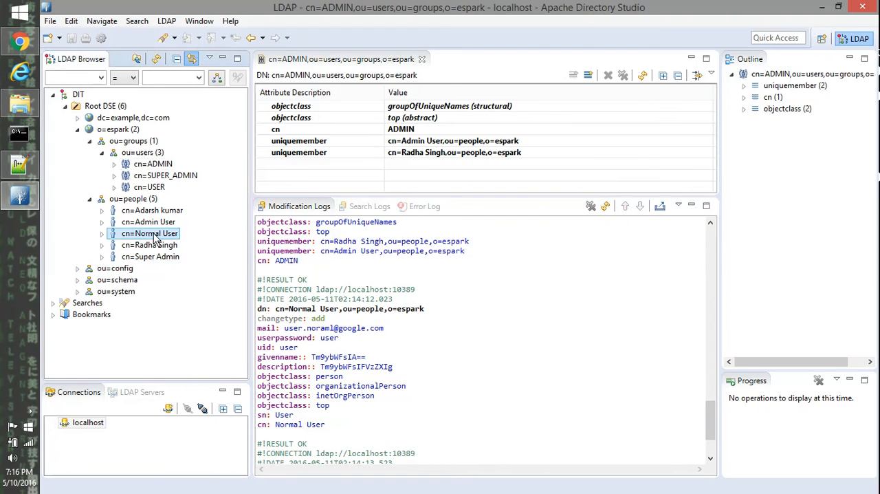
Find the logged USER group addition at the end of the modification log and open the cn=USER entry.
left_click(435, 376)
scroll(440, 392, "down", 3)
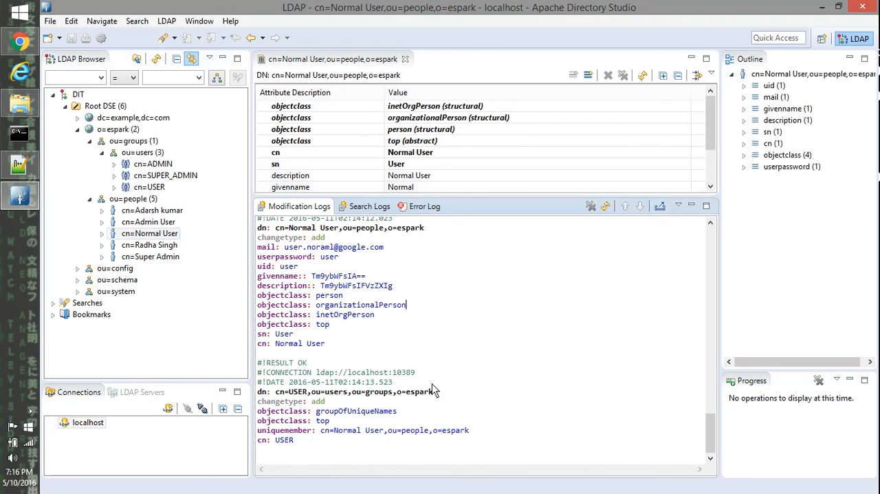
double_click(298, 391)
left_click(155, 190)
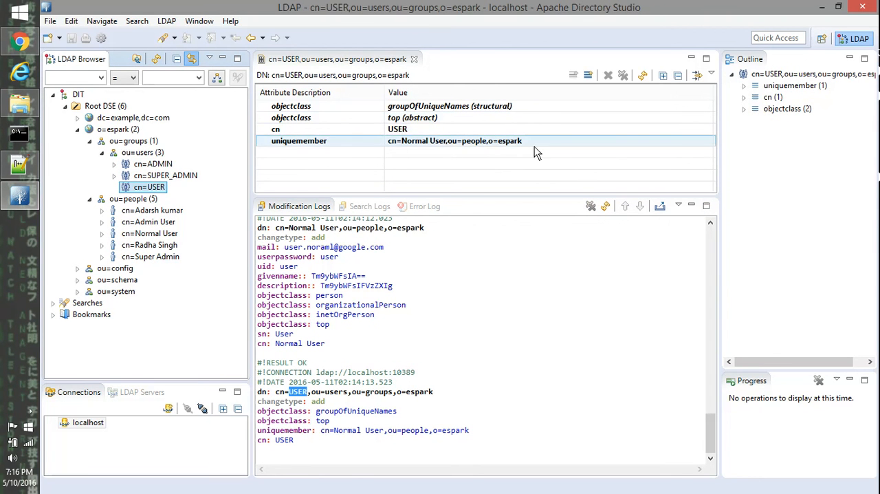
Review the unique members of the ADMIN, SUPER_ADMIN and USER groups again, and reopen the cn=Normal User entry.
left_click(149, 234)
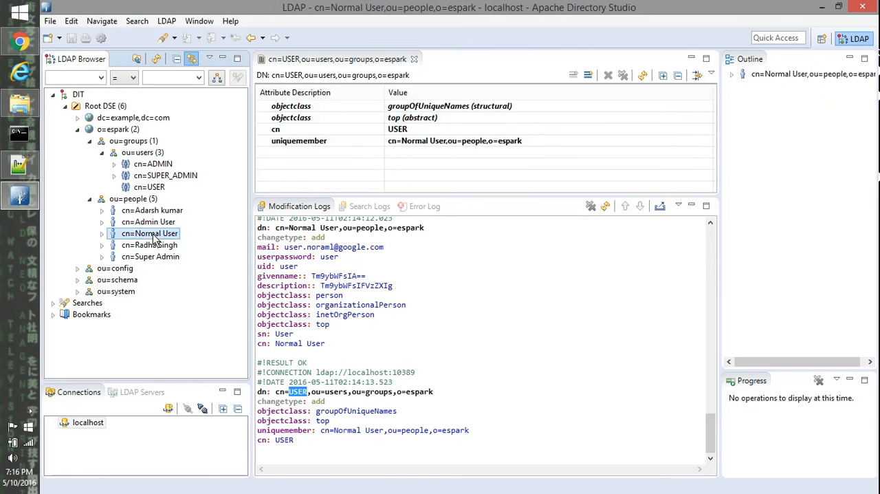
left_click(165, 165)
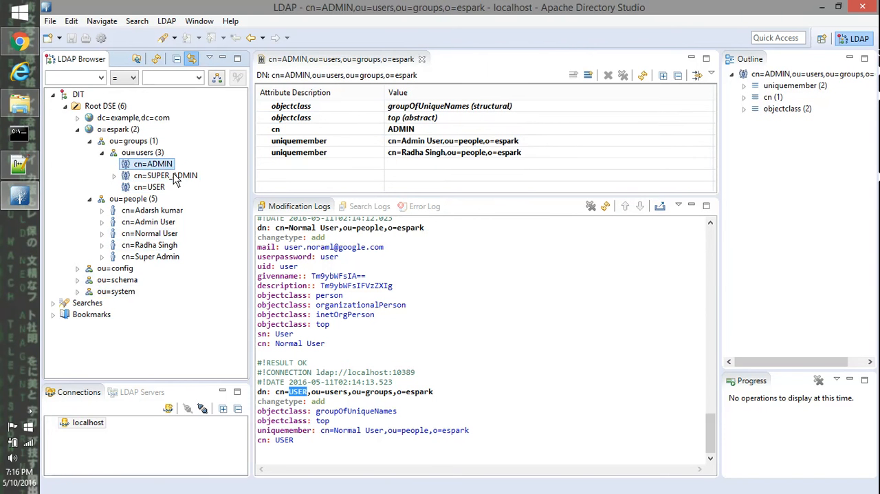
left_click(174, 177)
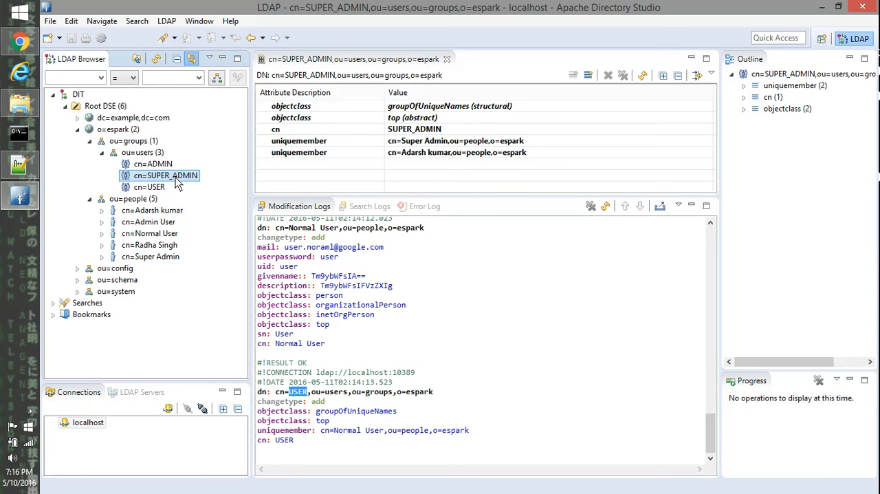
left_click(155, 165)
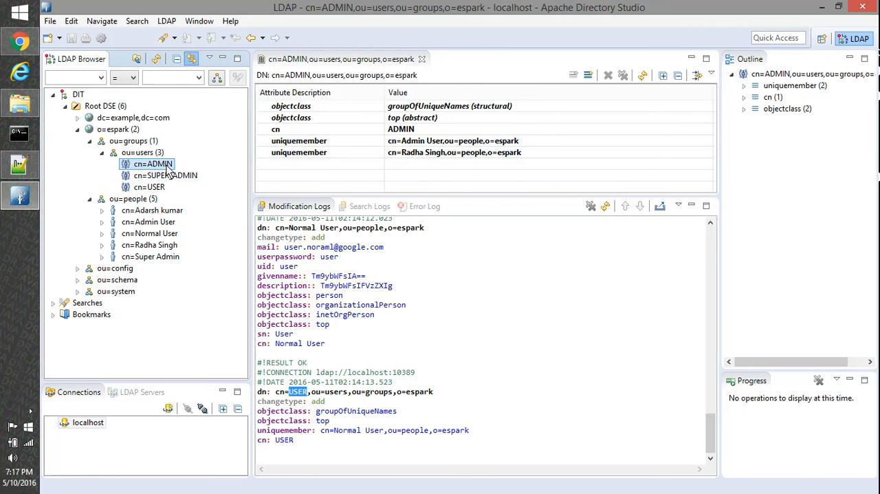
left_click(150, 187)
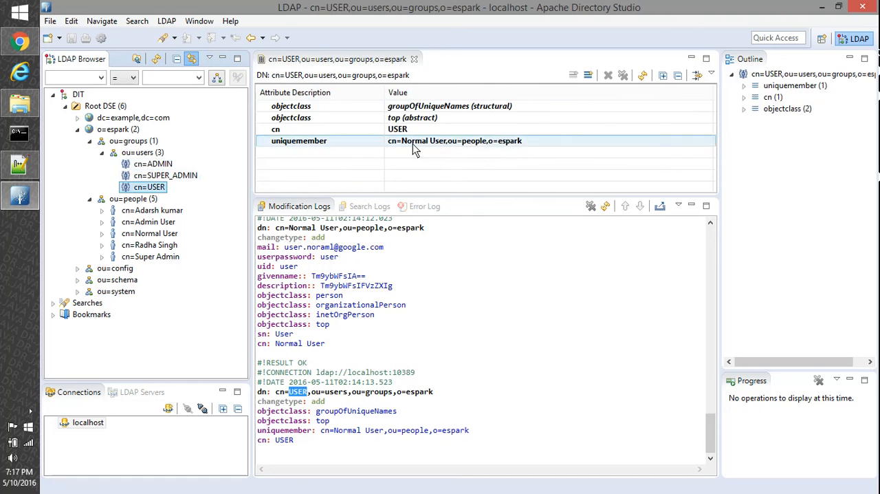
left_click(134, 233)
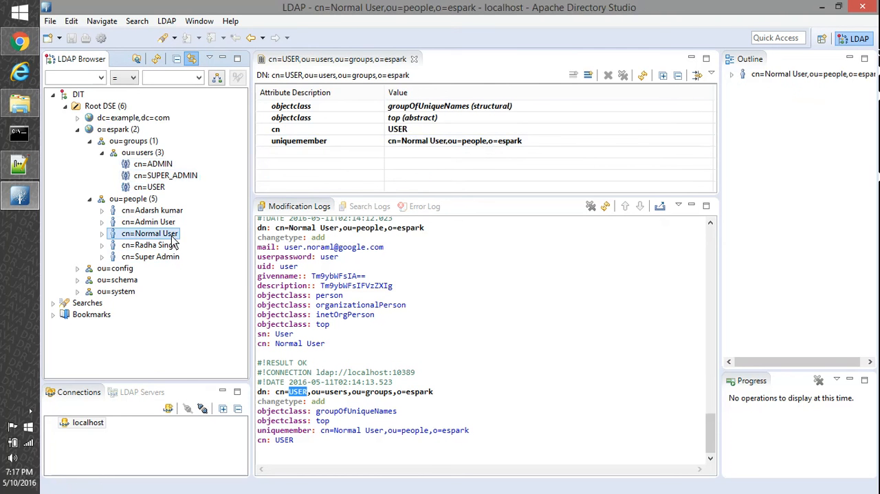
left_click(482, 303)
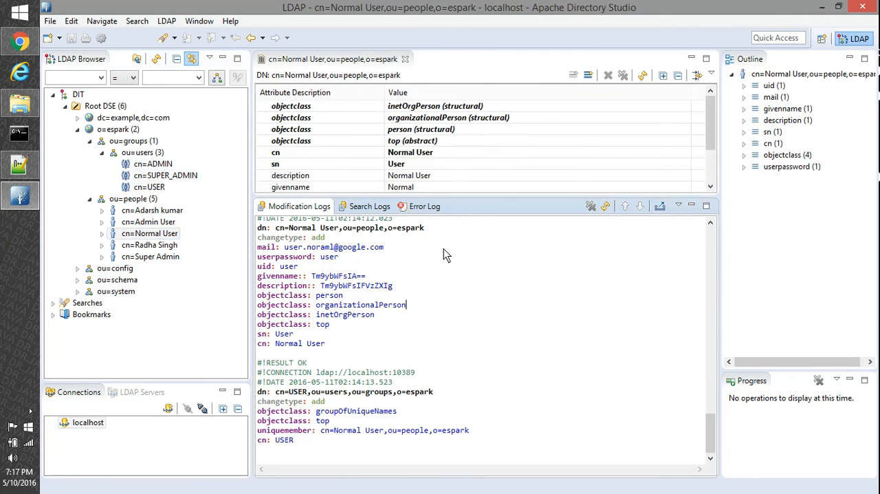
Collapse the o=espark branch and view the export formats offered for it, including LDIF Export.
left_click(77, 130)
right_click(121, 131)
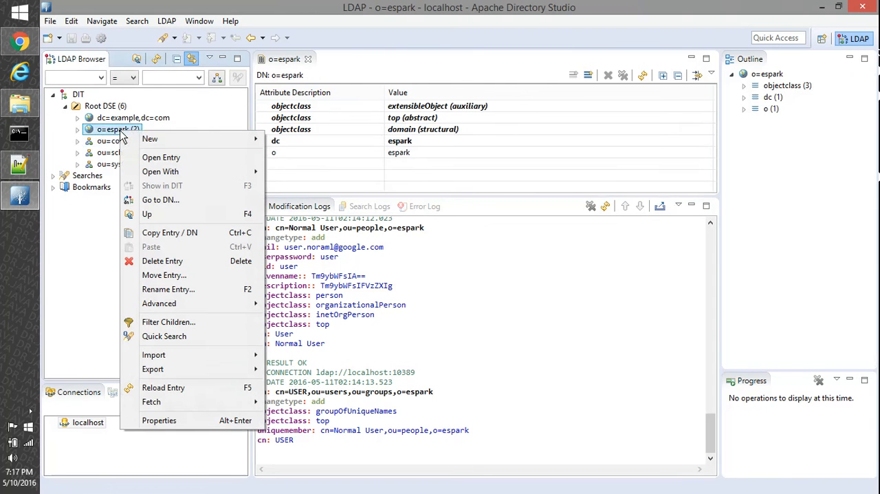
mouse_move(221, 369)
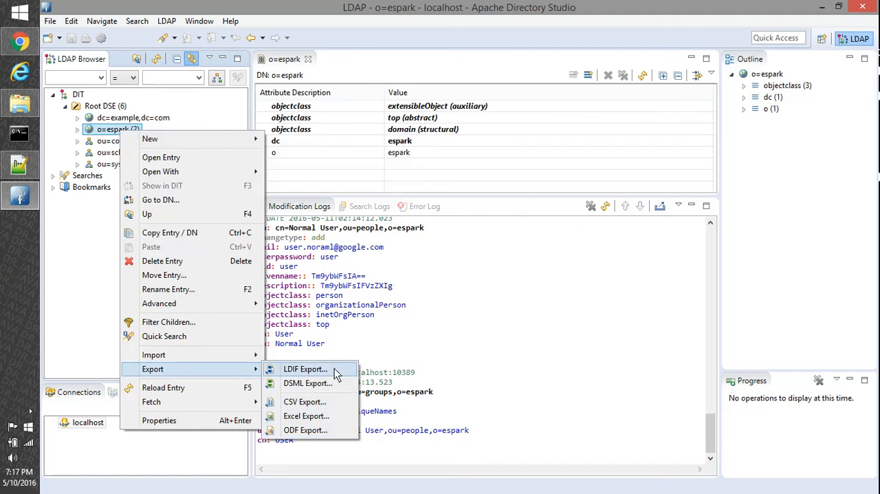
left_click(526, 310)
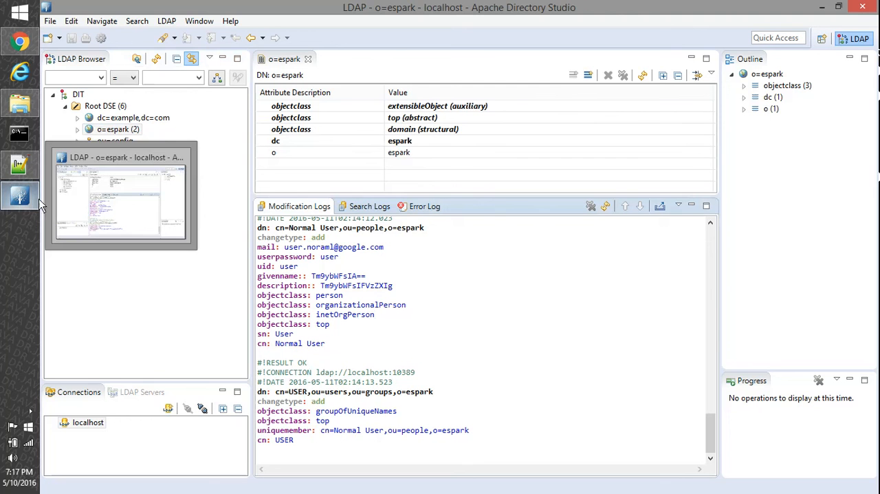
Minimize the directory window, open ESPARK_LDAP.ldif.log from the desktop in Notepad++, and look through its logged entries.
left_click(30, 410)
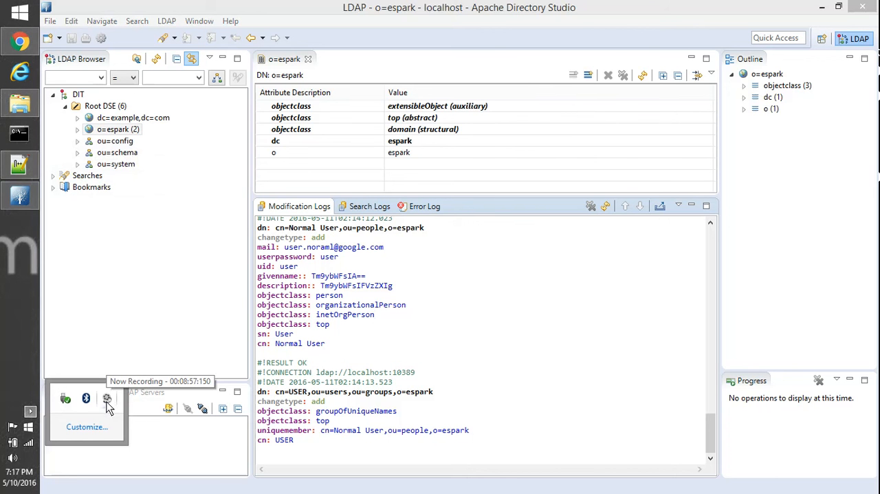
left_click(822, 7)
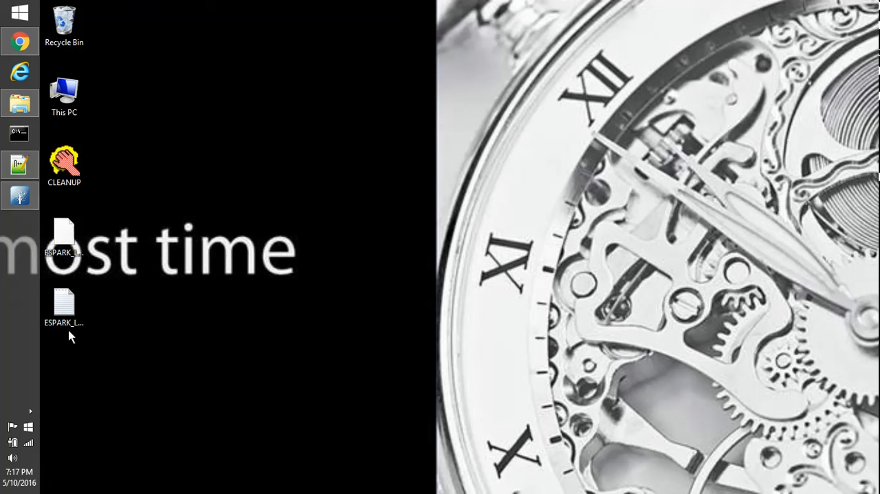
right_click(66, 310)
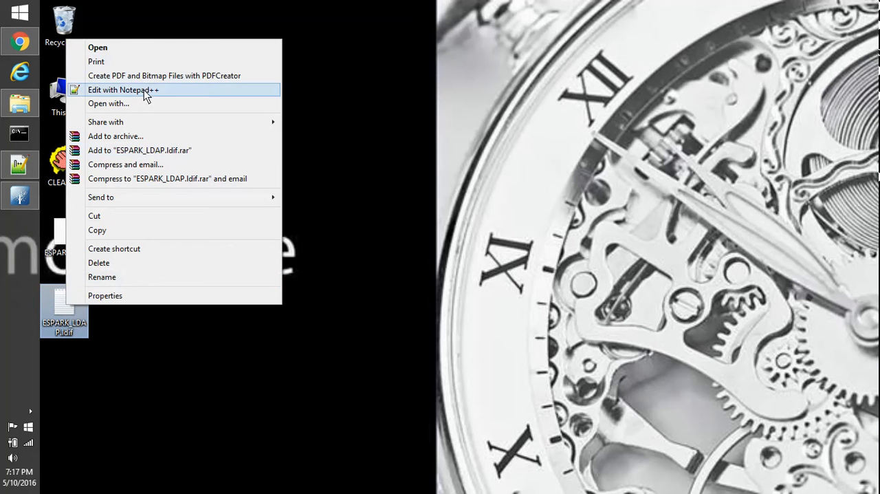
left_click(142, 90)
scroll(289, 179, "down", 20)
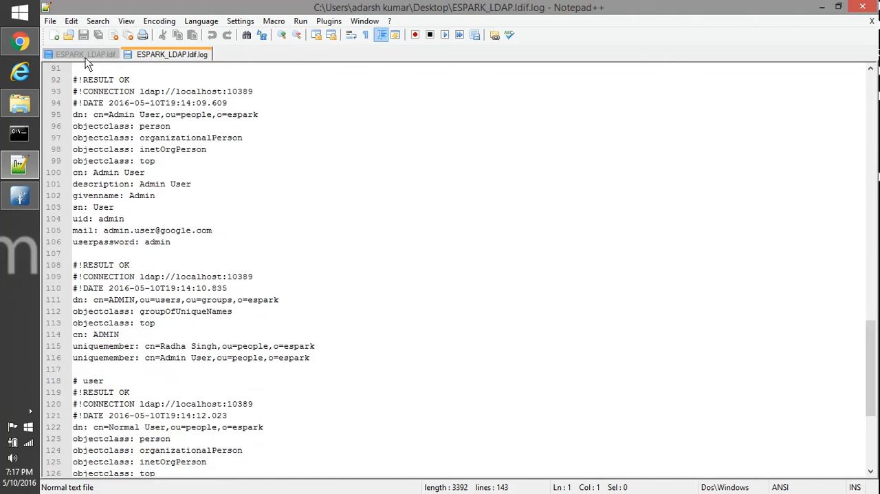
Switch to the ESPARK_LDAP.ldif file and select its entire content from the version line to the end.
left_click(81, 56)
scroll(261, 154, "up", 7)
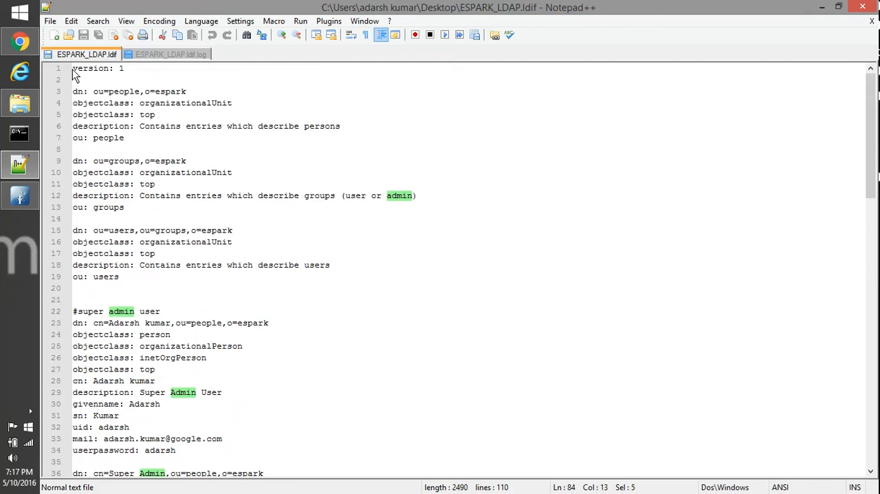
left_click_drag(76, 74, 259, 492)
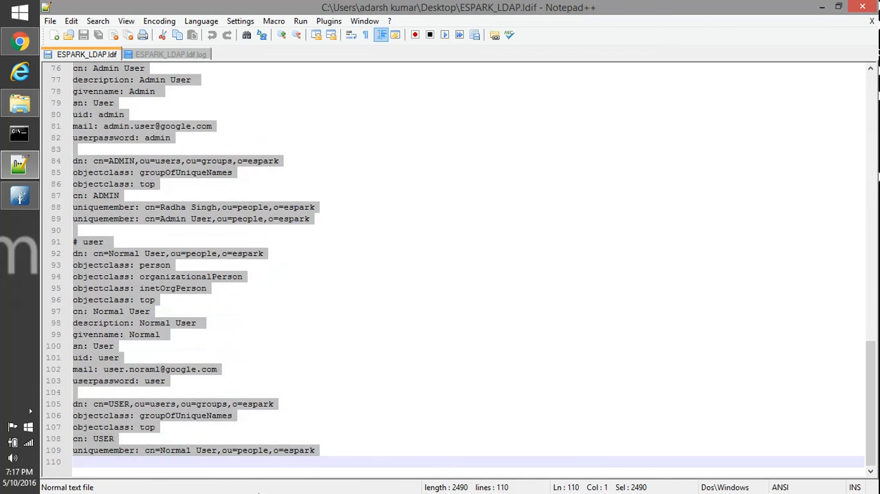
Clear the full-text selection and review ESPARK_LDAP.ldif from the Normal User entry back to the version line and opening entries.
left_click(362, 268)
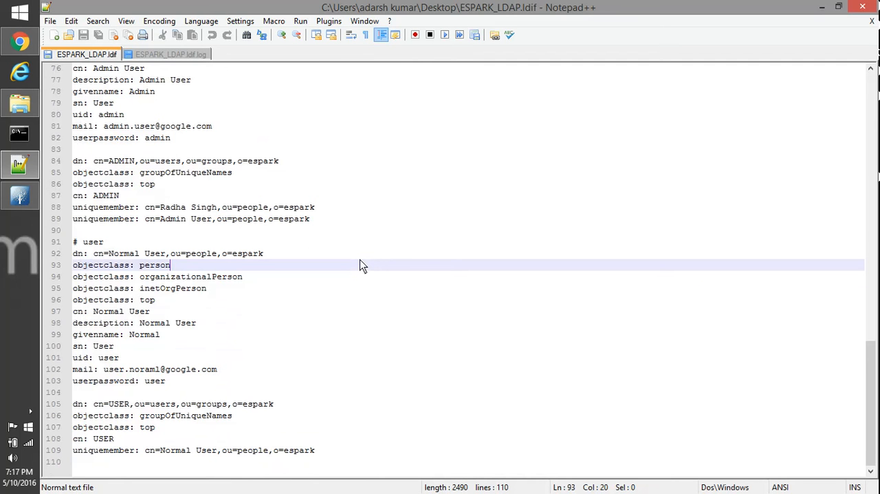
scroll(245, 158, "up", 6)
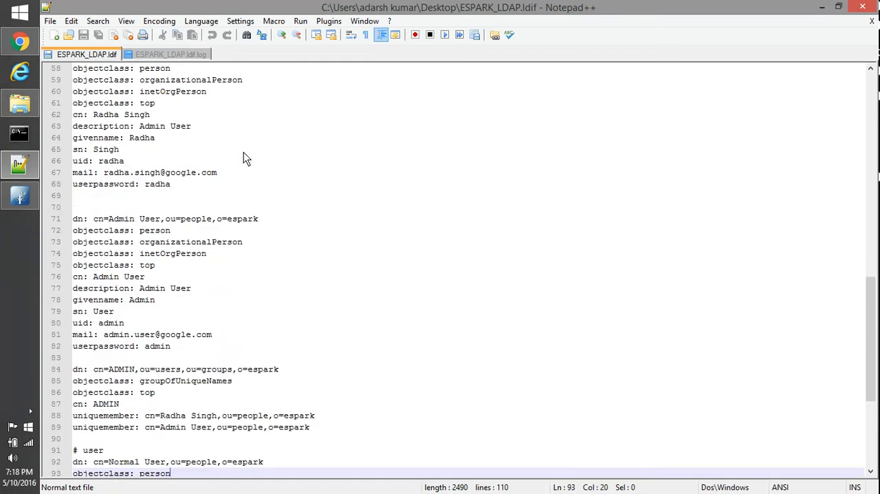
scroll(244, 154, "up", 19)
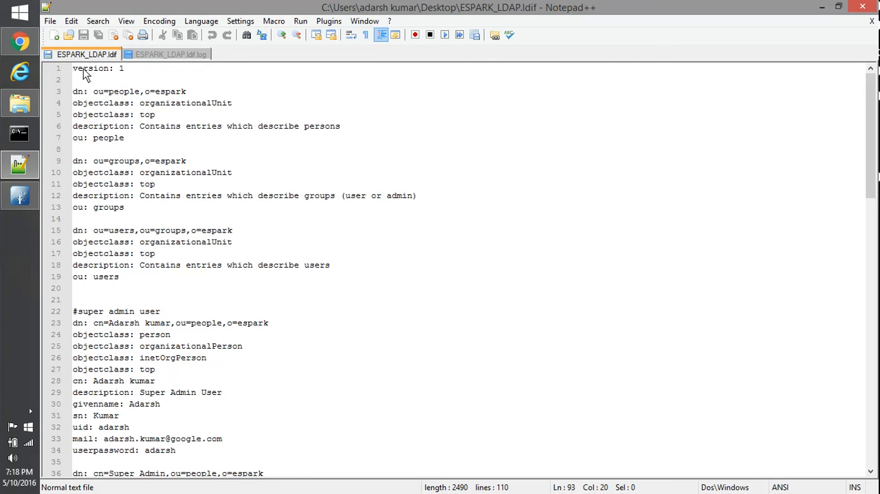
left_click_drag(73, 69, 286, 456)
left_click(335, 333)
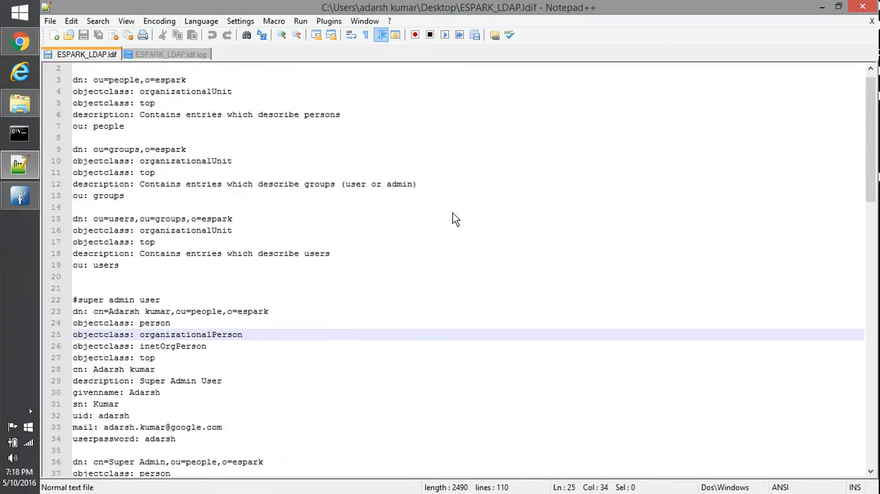
left_click(30, 411)
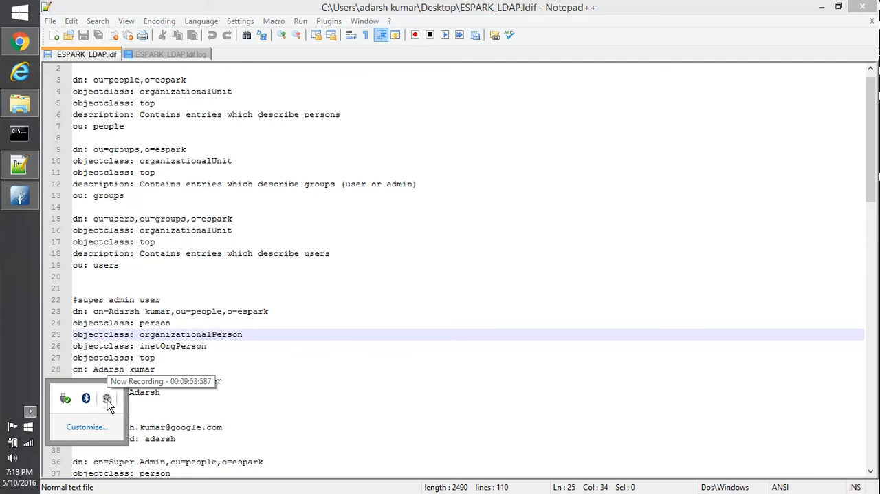
left_click(107, 400)
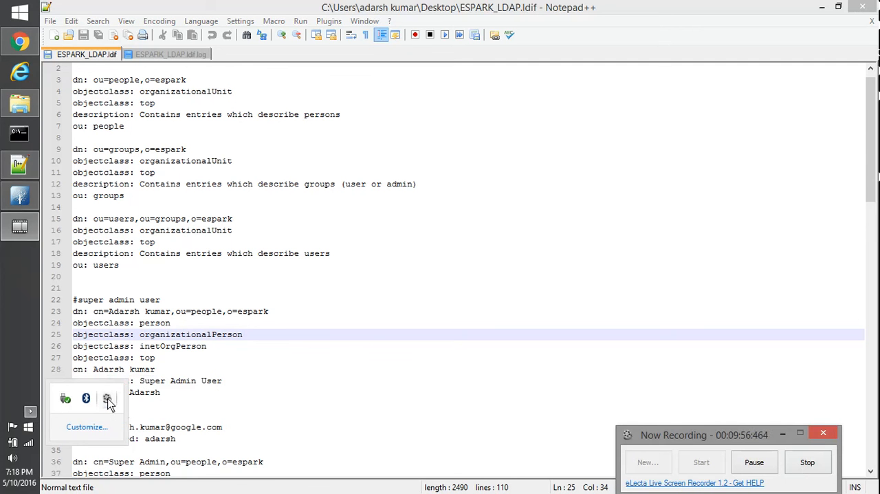